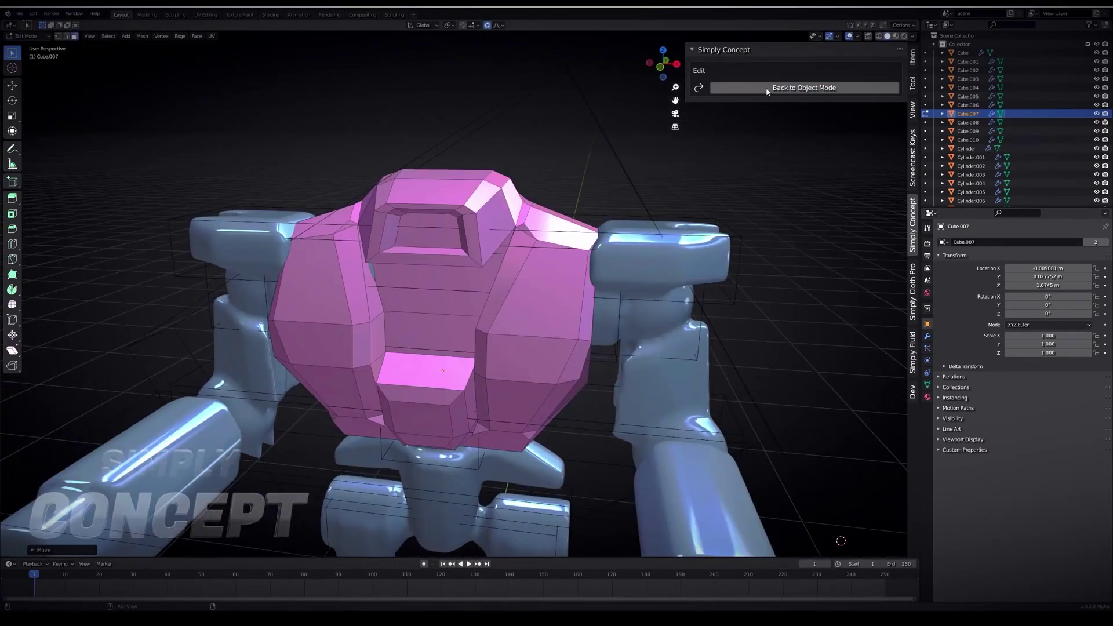
Scale the start box along Z into a 4.365 × 2.103 × 1 slab and begin insetting its faces.
{"action": "key", "text": "s"}
{"action": "key", "text": "z"}
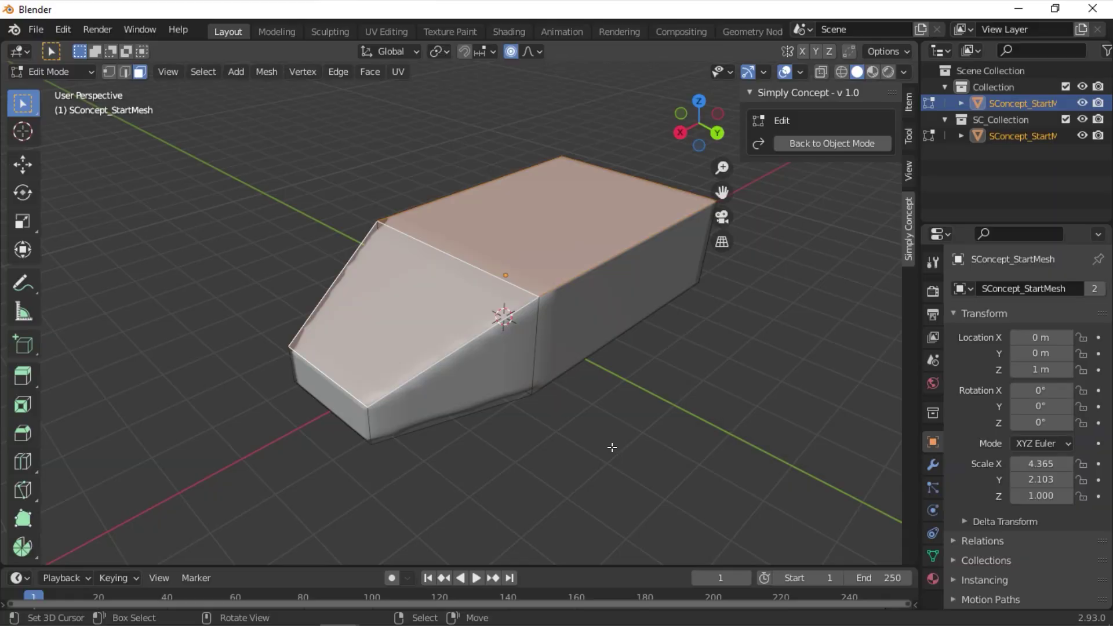
{"action": "key", "text": "i"}
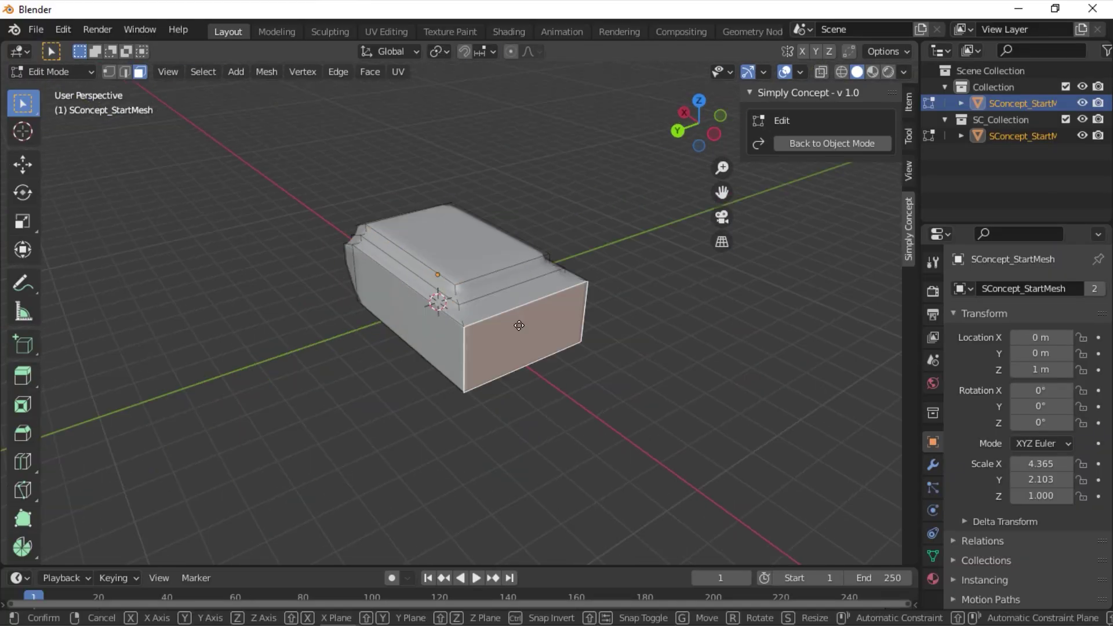
Confirm the inset, enable X-ray and box-select a group of vertices in vertex mode.
{"action": "left_click", "coordinate": [515, 362]}
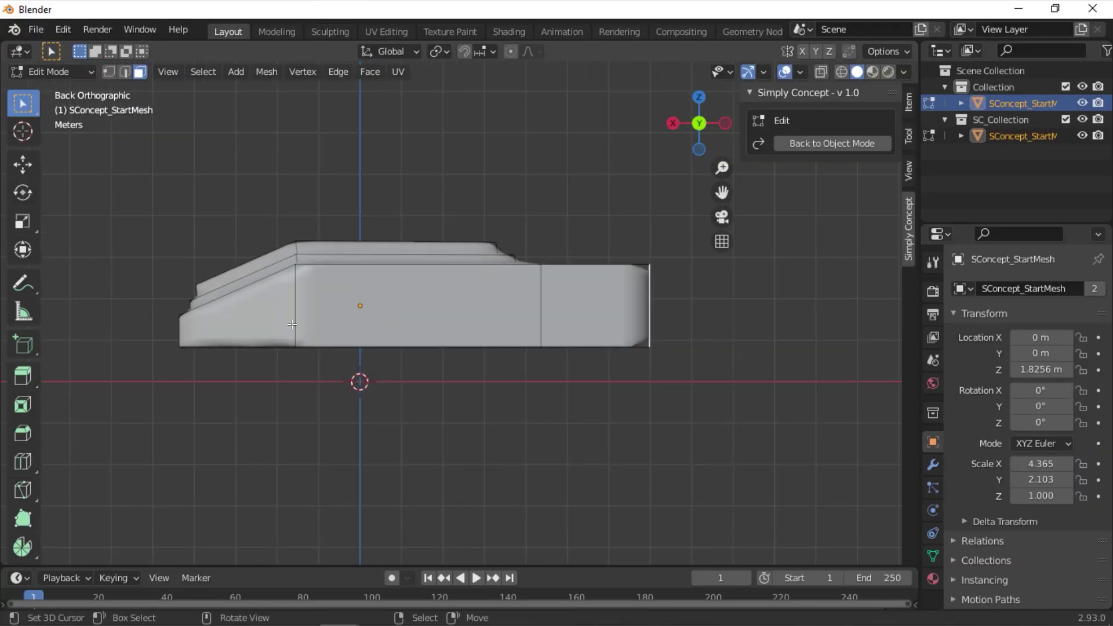
{"action": "key", "text": "alt+z"}
{"action": "key", "text": "1"}
{"action": "left_click_drag", "start_coordinate": [317, 202], "coordinate": [206, 401]}
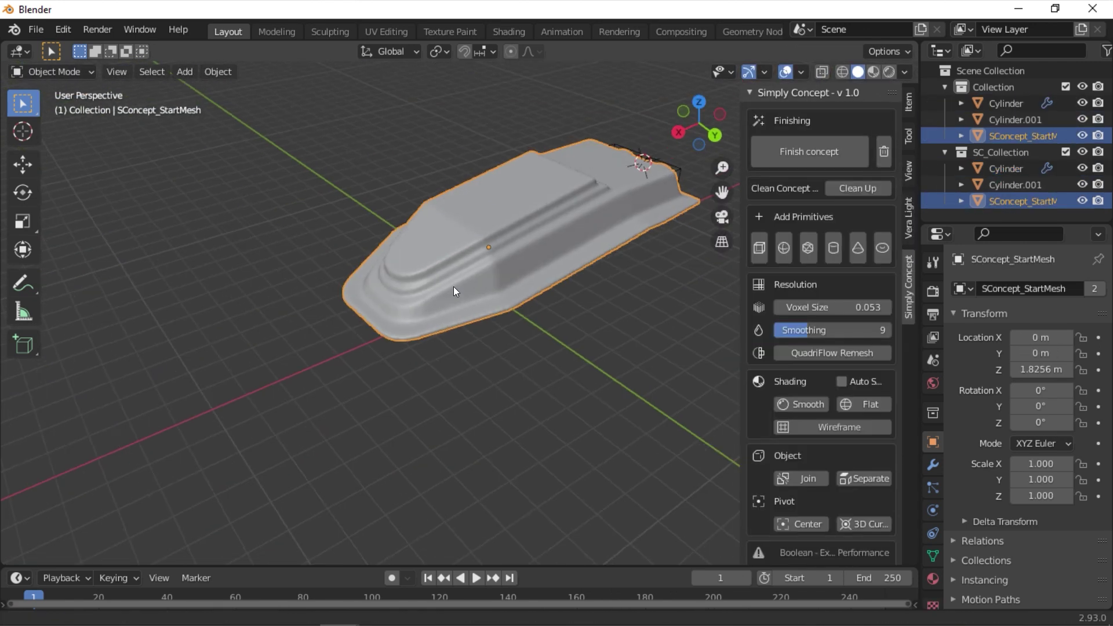
Add a cube at the 3D cursor on the hull's top face and scale it into a fin.
{"action": "scroll", "coordinate": [454, 286], "scroll_direction": "up", "scroll_amount": 5}
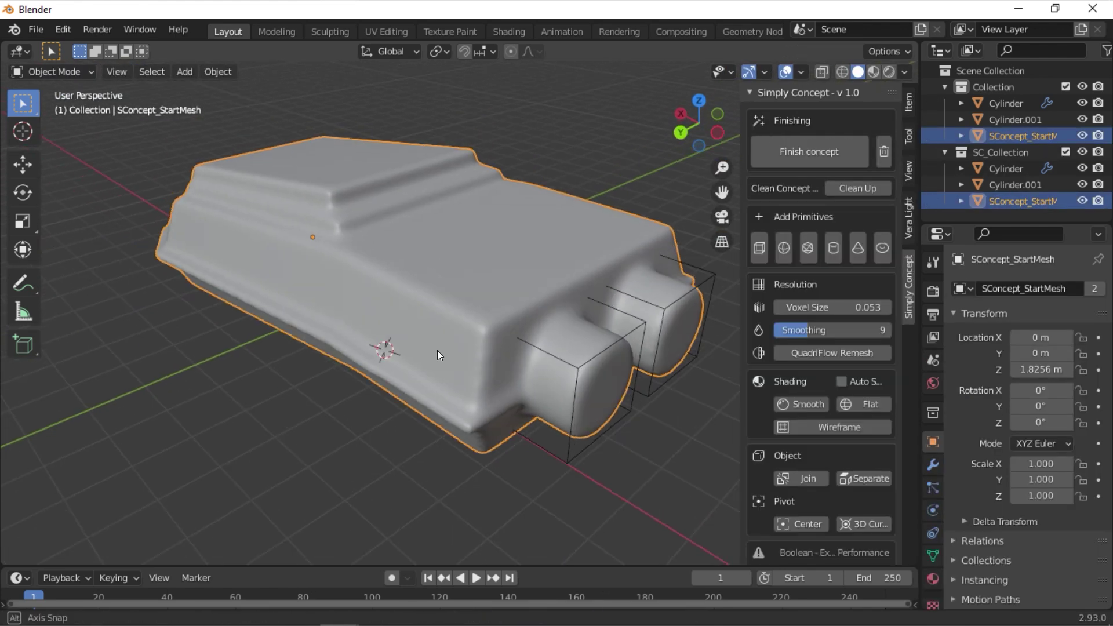
{"action": "middle_click_drag", "start_coordinate": [437, 350], "coordinate": [516, 311]}
{"action": "right_click", "coordinate": [516, 311], "text": "shift"}
{"action": "left_click", "coordinate": [759, 248]}
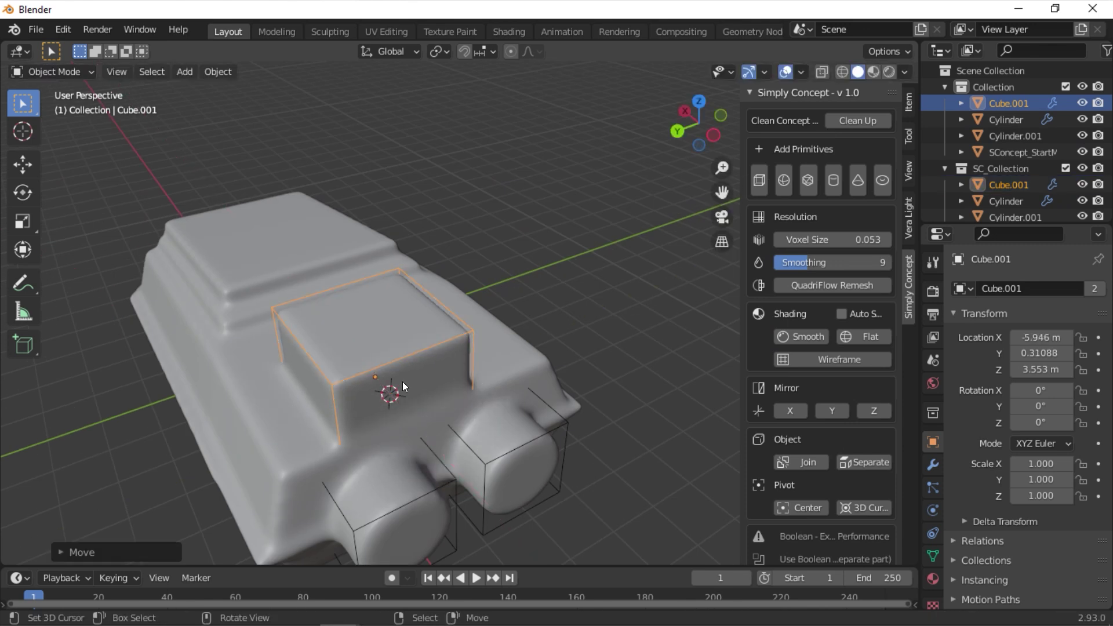
{"action": "key", "text": "Tab"}
{"action": "scroll", "coordinate": [440, 296], "scroll_direction": "up", "scroll_amount": 5}
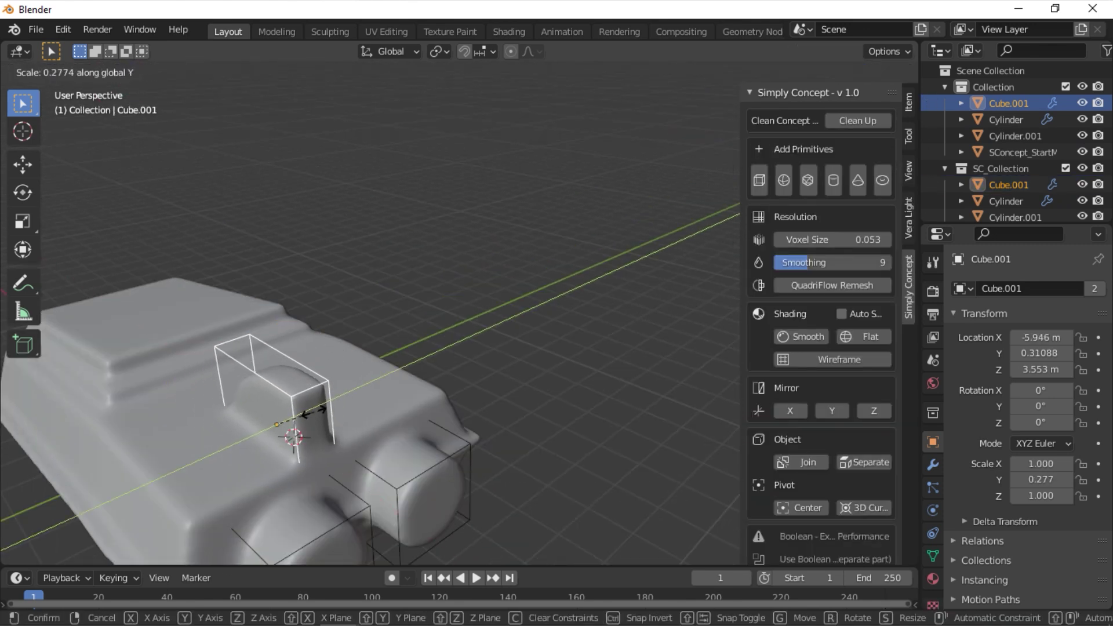
{"action": "left_click", "coordinate": [314, 412]}
Duplicate the fin, then rotate, move and Z-scale the side piece Cube.003.
{"action": "key", "text": "shift+d"}
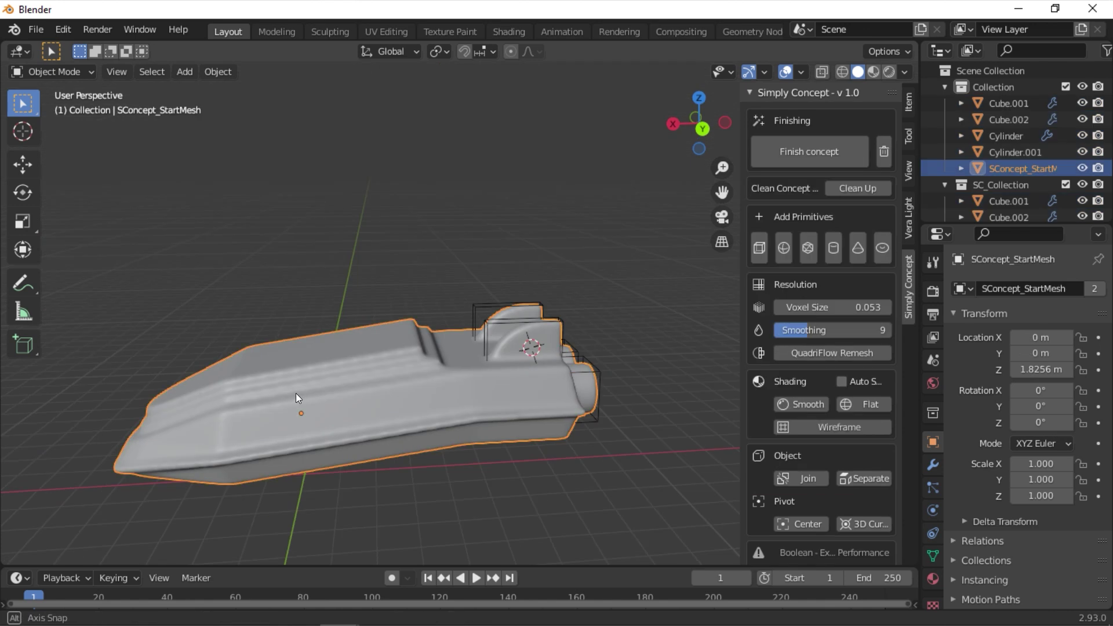
{"action": "middle_click_drag", "start_coordinate": [296, 393], "coordinate": [318, 348]}
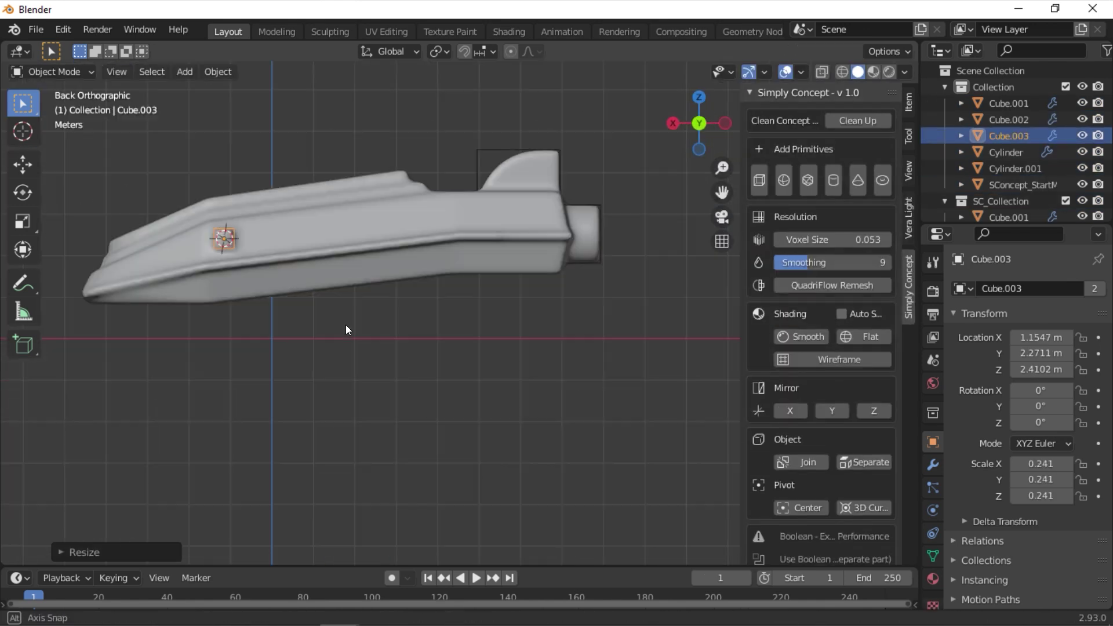
{"action": "key", "text": "r"}
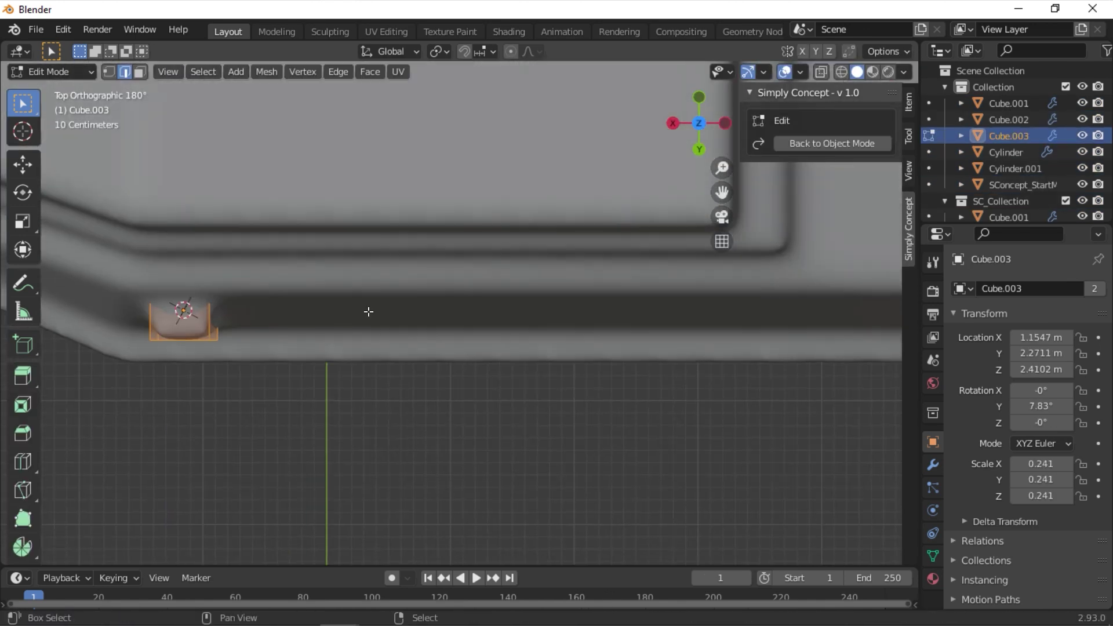
{"action": "key", "text": "ctrl+KP_1"}
{"action": "key", "text": "g"}
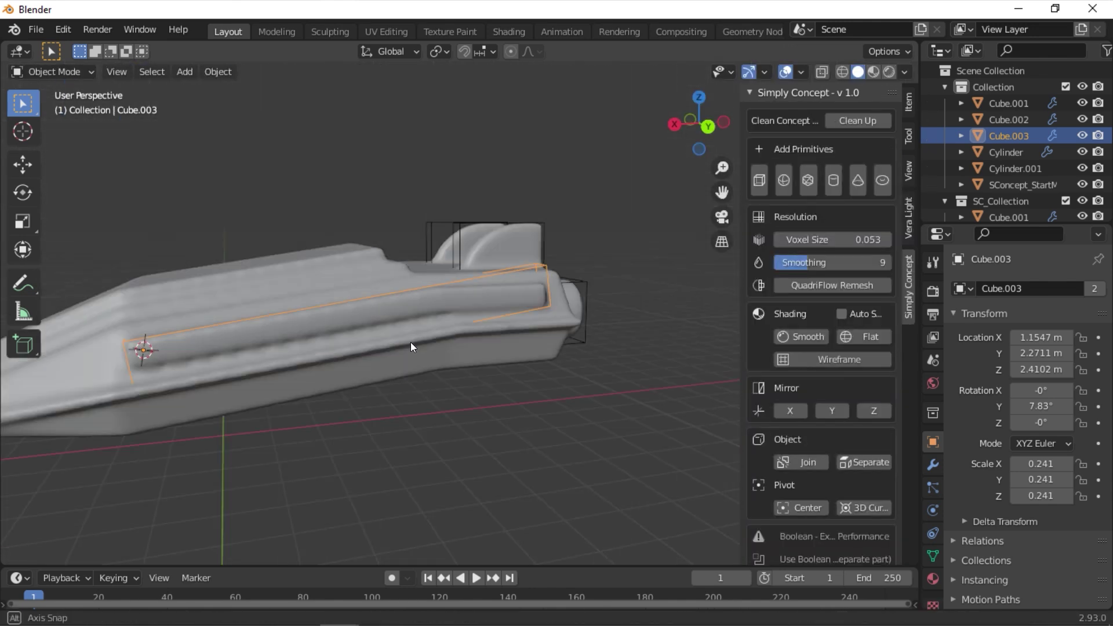
{"action": "key", "text": "s"}
{"action": "key", "text": "z"}
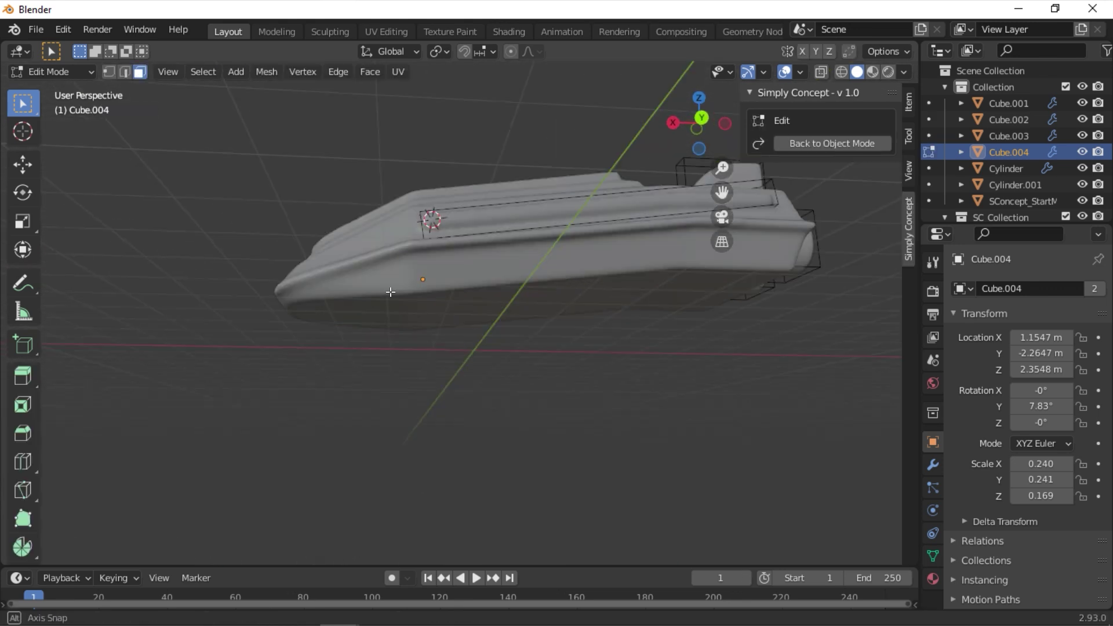
Select faces on the hull's underside and extrude them downward.
{"action": "key", "text": "ctrl+KP_7"}
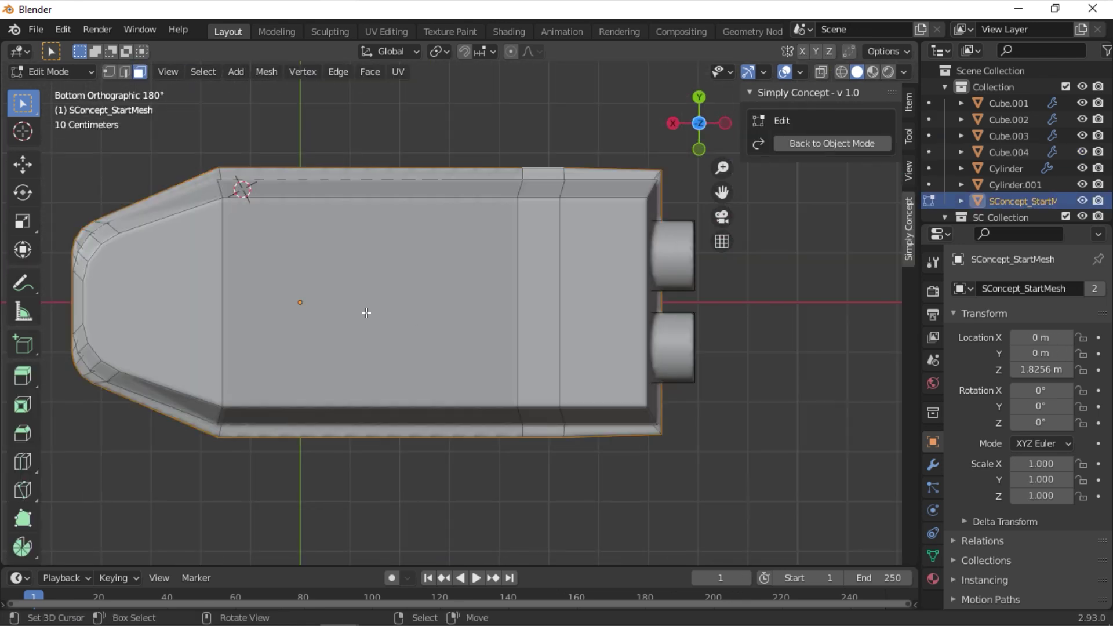
{"action": "left_click", "coordinate": [366, 312]}
{"action": "left_click", "coordinate": [539, 302], "text": "shift"}
{"action": "middle_click_drag", "start_coordinate": [588, 447], "coordinate": [458, 380]}
{"action": "type", "text": "esz0"}
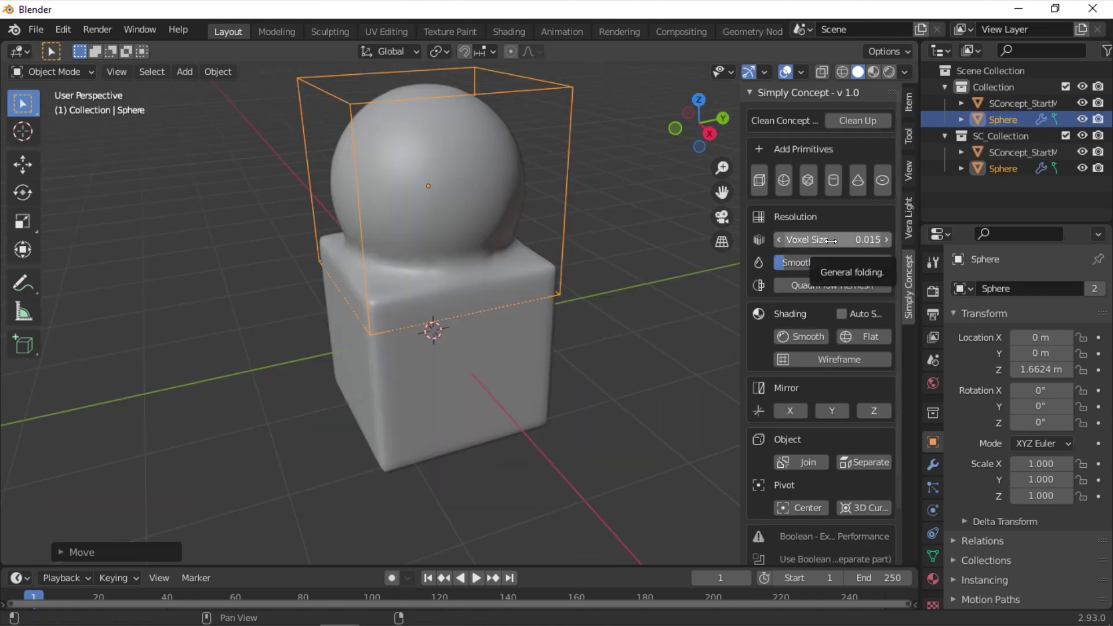
Undo the remesh, then set voxel size to 0.030 and raise the Smoothing value.
{"action": "key", "text": "ctrl+z"}
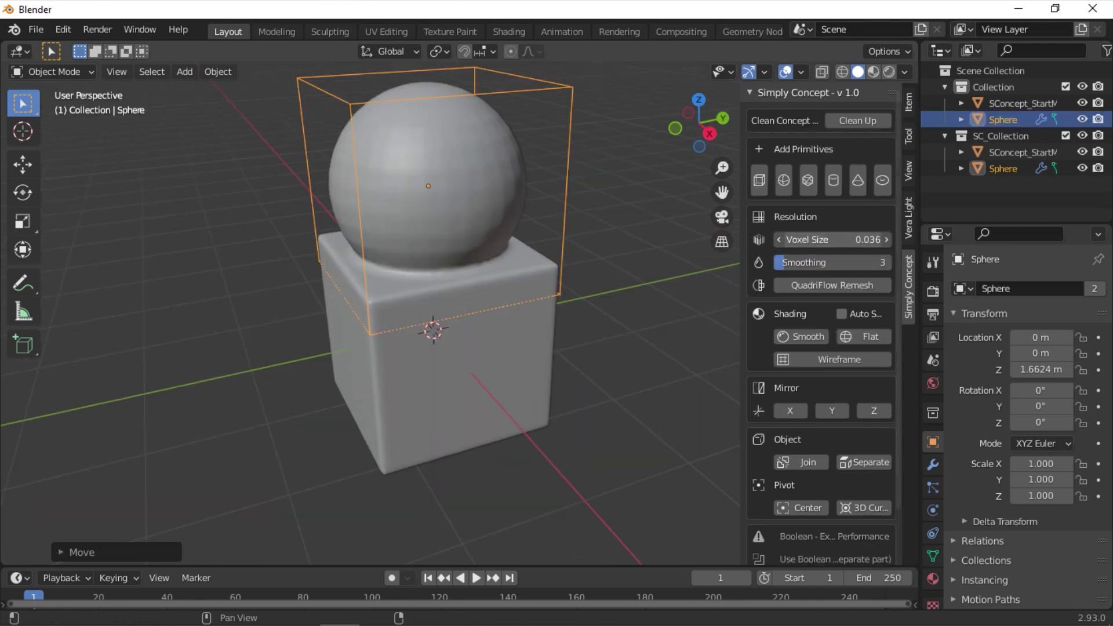
{"action": "mouse_move", "coordinate": [833, 240]}
{"action": "left_mouse_down"}
{"action": "mouse_move", "coordinate": [855, 239]}
{"action": "mouse_move", "coordinate": [841, 240]}
{"action": "left_mouse_up"}
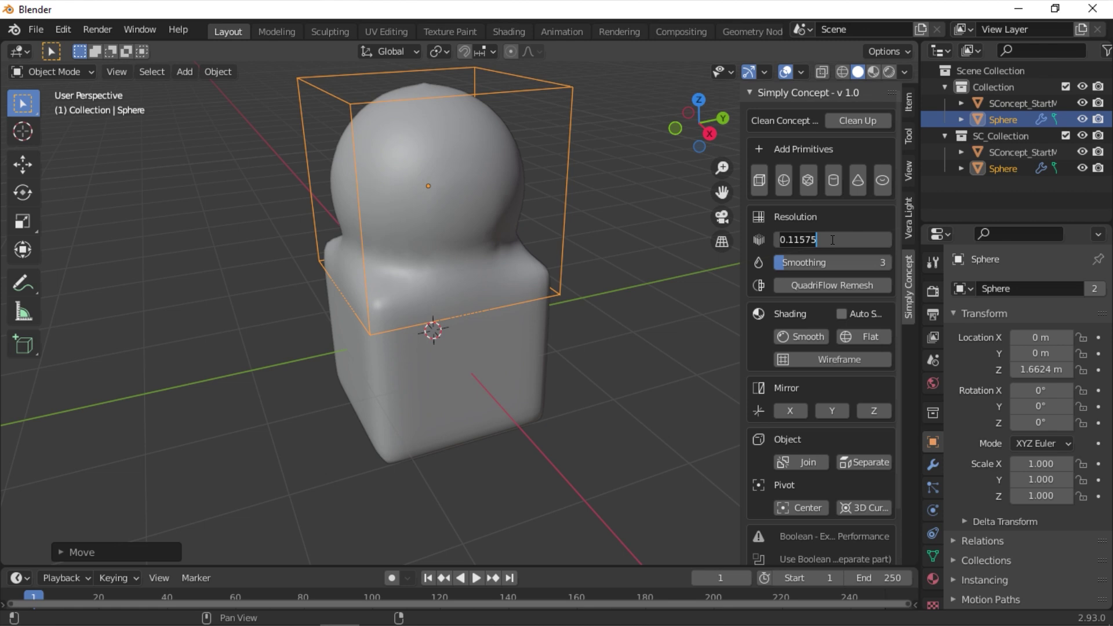
{"action": "key", "text": "Return"}
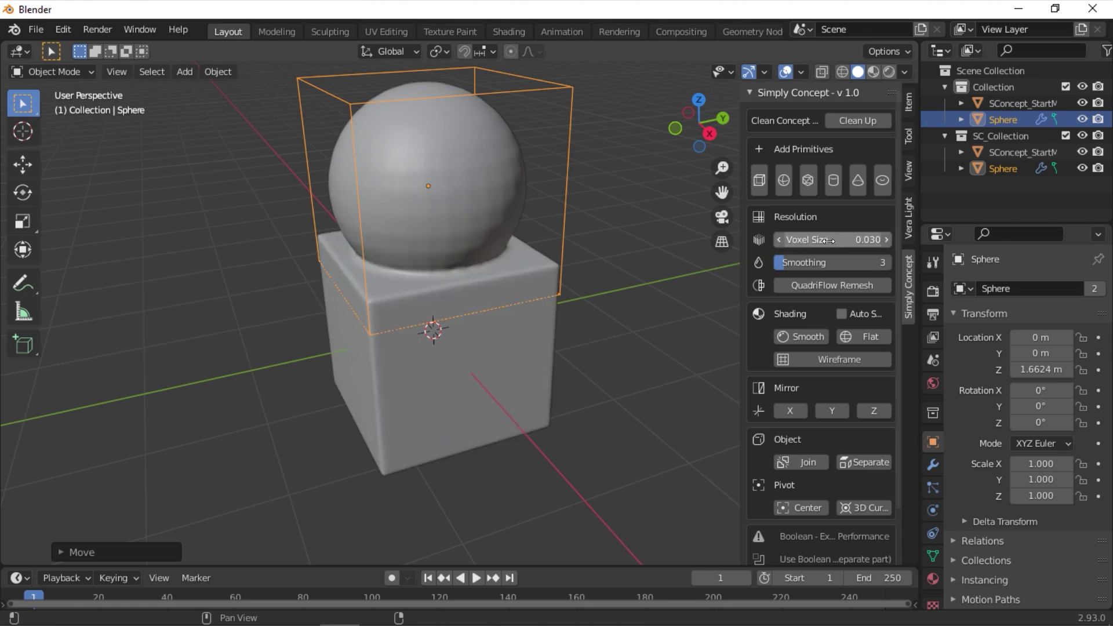
{"action": "left_click_drag", "start_coordinate": [836, 271], "coordinate": [848, 271]}
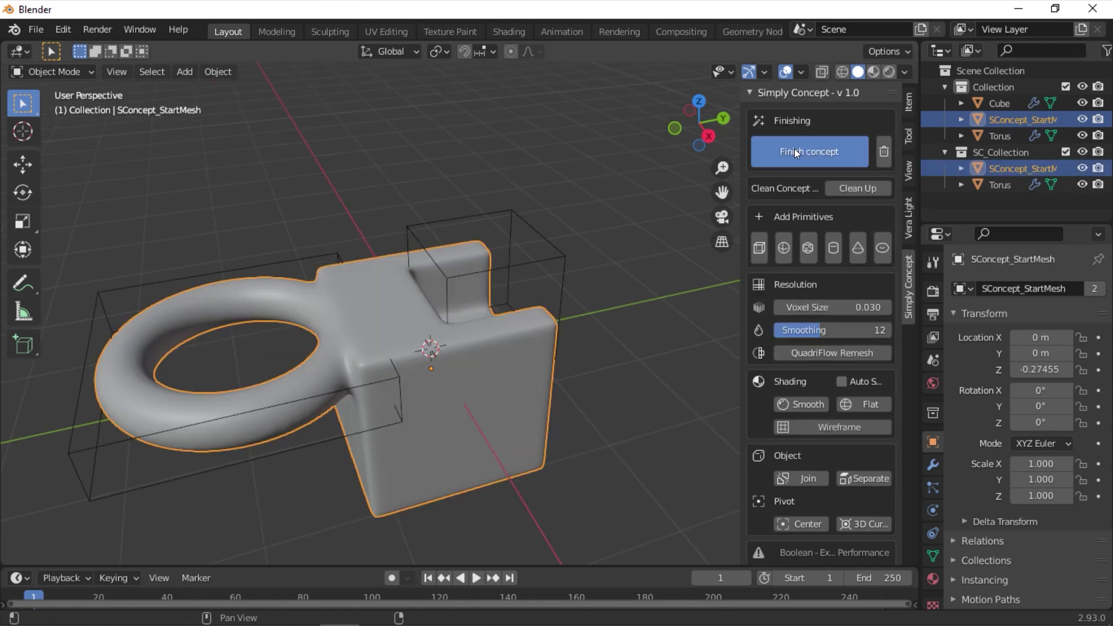
Finish the concept into one mesh, delete the leftover Cube and inspect the dense geometry.
{"action": "left_click", "coordinate": [794, 149]}
{"action": "middle_click_drag", "start_coordinate": [438, 356], "coordinate": [396, 340]}
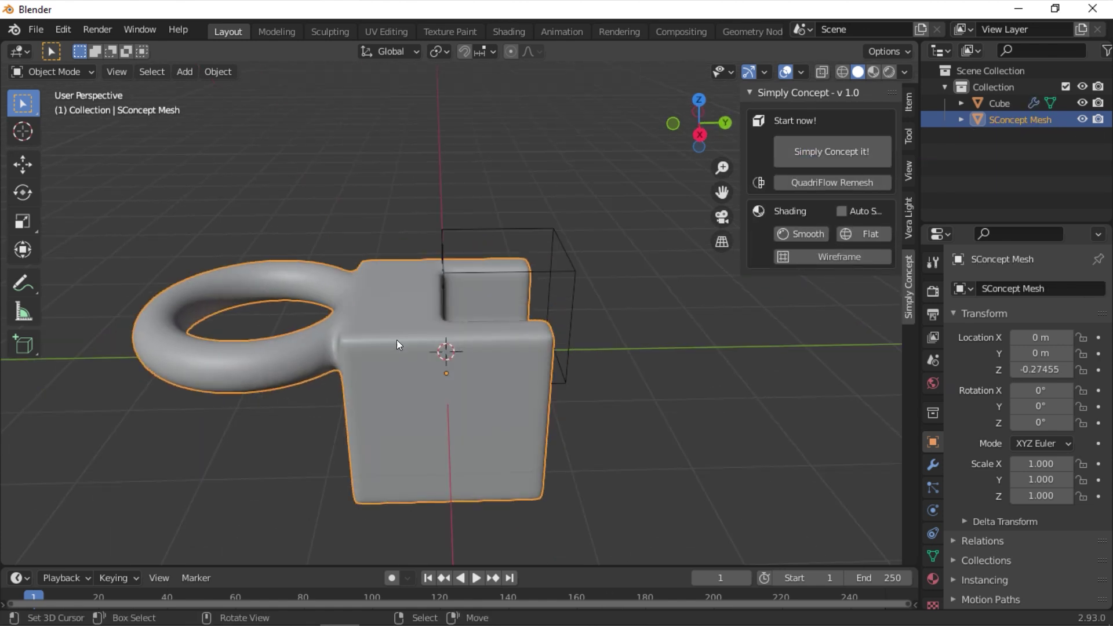
{"action": "left_click", "coordinate": [511, 225]}
{"action": "key", "text": "x"}
{"action": "left_click", "coordinate": [512, 223]}
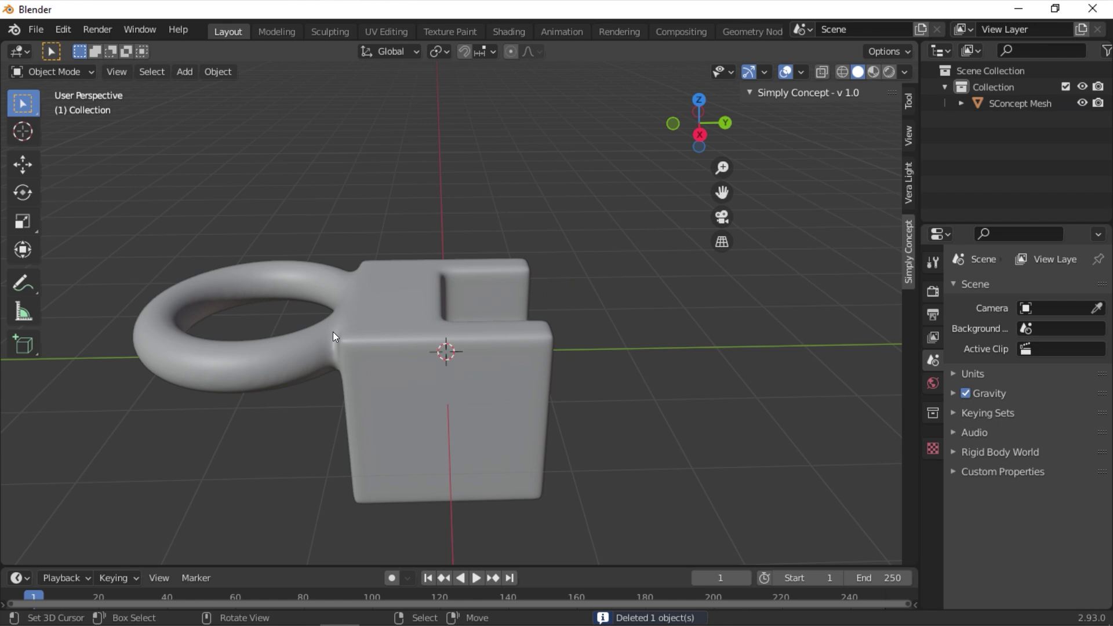
{"action": "left_click", "coordinate": [371, 348]}
{"action": "key", "text": "Tab"}
{"action": "middle_click_drag", "start_coordinate": [345, 342], "coordinate": [392, 348]}
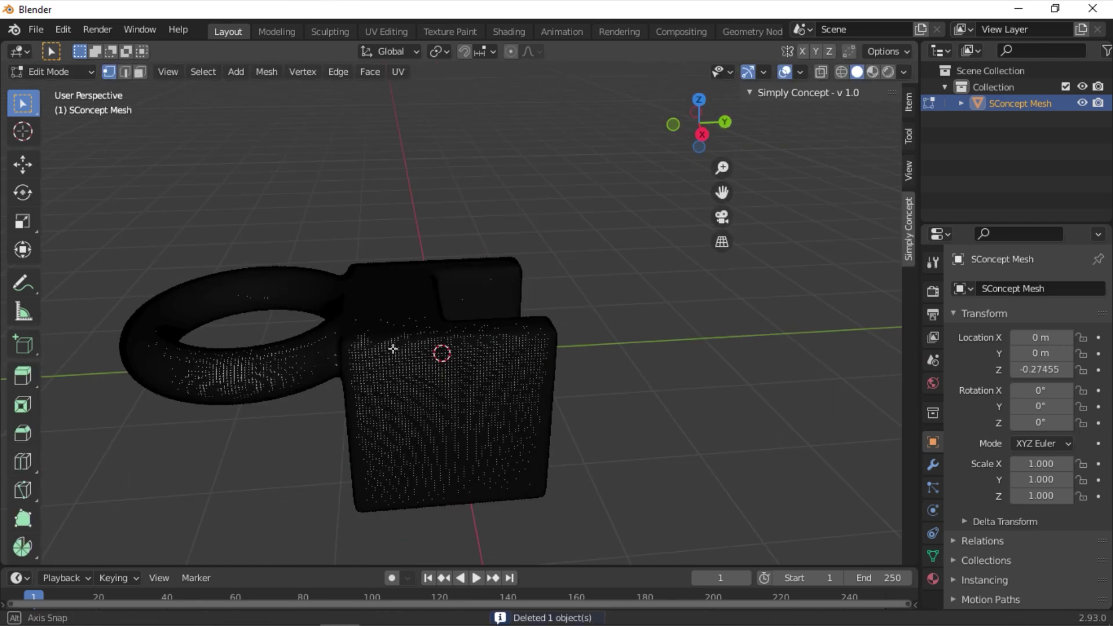
{"action": "scroll", "coordinate": [393, 348], "scroll_direction": "up", "scroll_amount": 6}
{"action": "scroll", "coordinate": [473, 350], "scroll_direction": "down", "scroll_amount": 2}
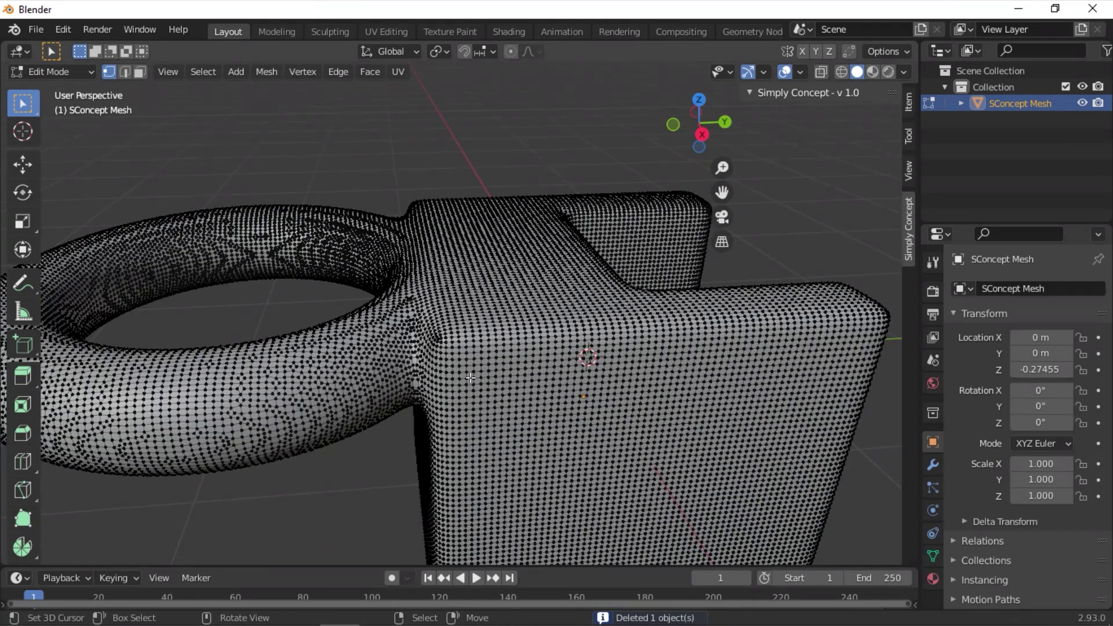
{"action": "key", "text": "Tab"}
{"action": "scroll", "coordinate": [452, 377], "scroll_direction": "down", "scroll_amount": 5}
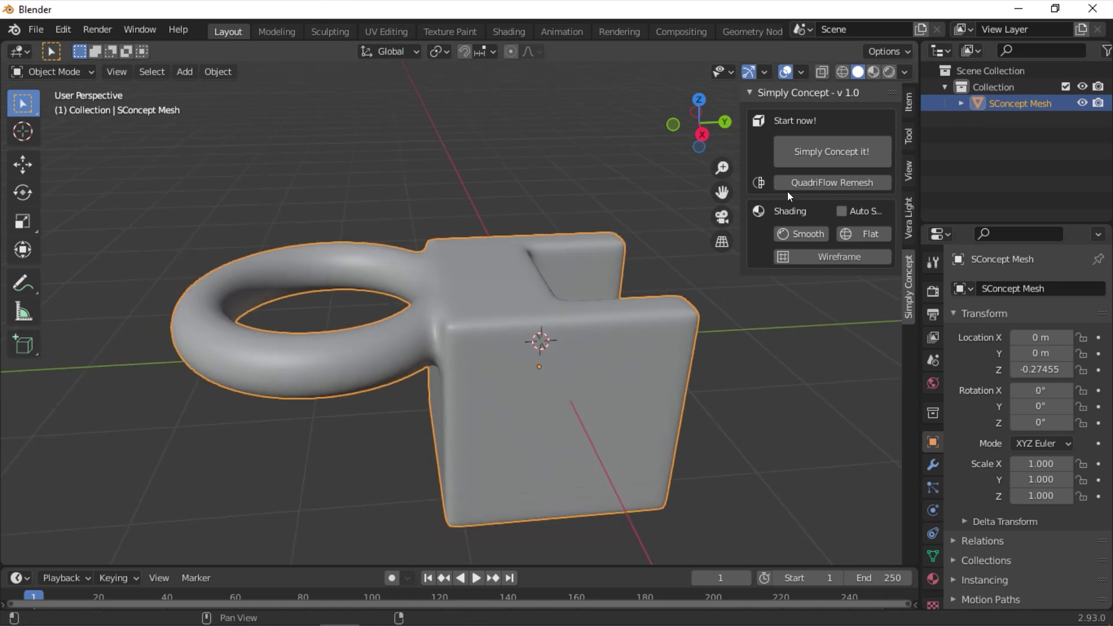
Run a 4000-face QuadriFlow remesh and inspect the resulting vertices.
{"action": "left_click", "coordinate": [792, 183]}
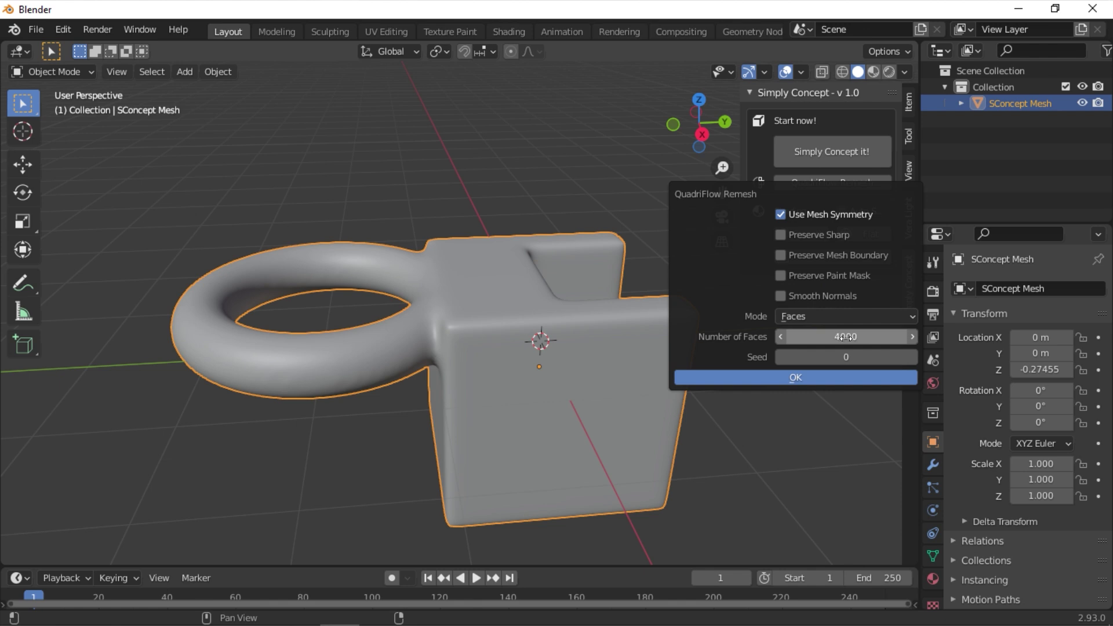
{"action": "left_click", "coordinate": [800, 380]}
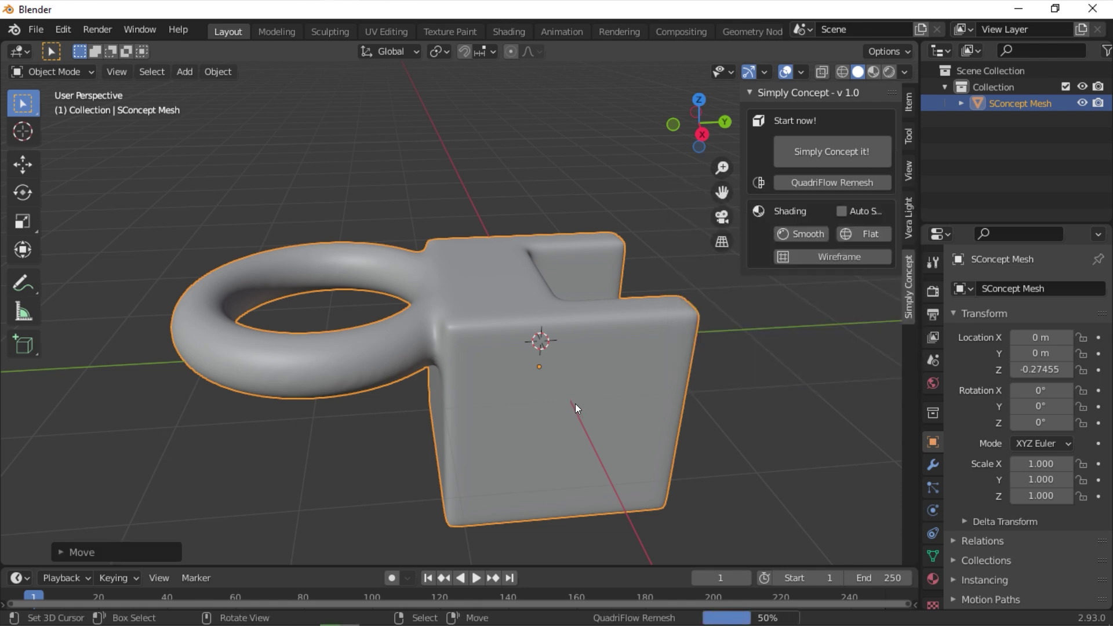
{"action": "middle_click_drag", "start_coordinate": [573, 409], "coordinate": [472, 398]}
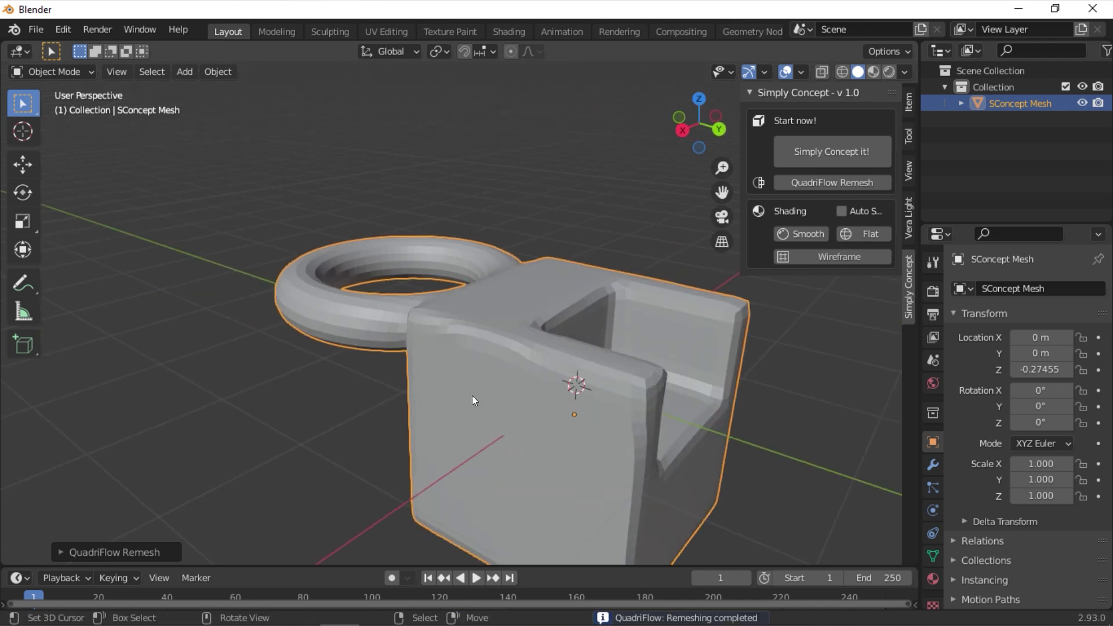
{"action": "key", "text": "Tab"}
{"action": "scroll", "coordinate": [434, 273], "scroll_direction": "up", "scroll_amount": 5}
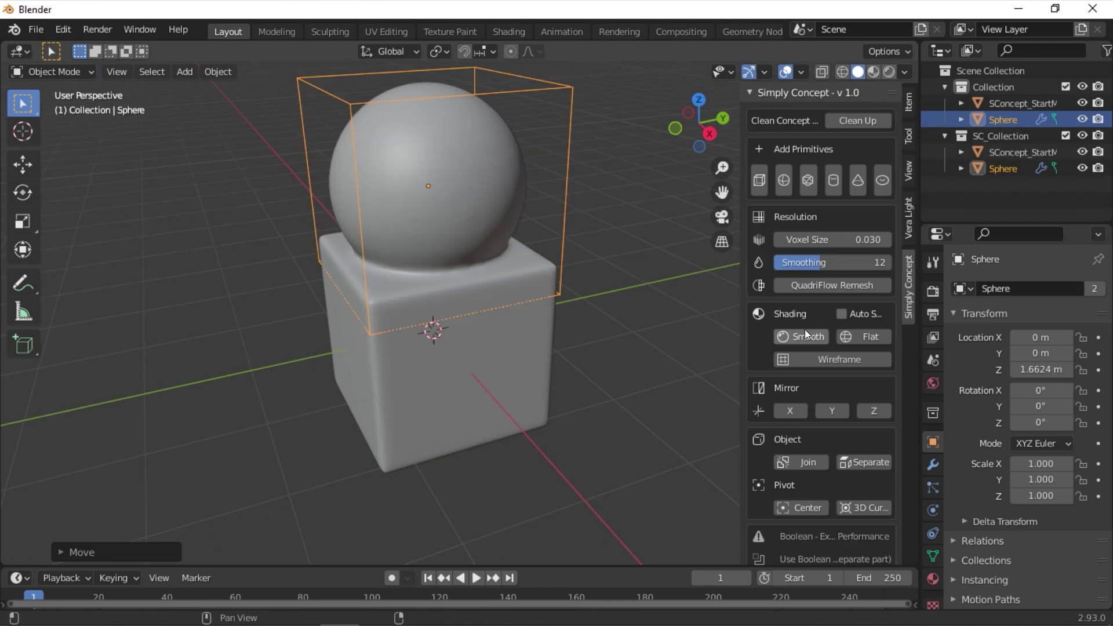
Turn on the wireframe overlay and lower the sphere to Z 1.2122 m.
{"action": "left_click", "coordinate": [813, 357]}
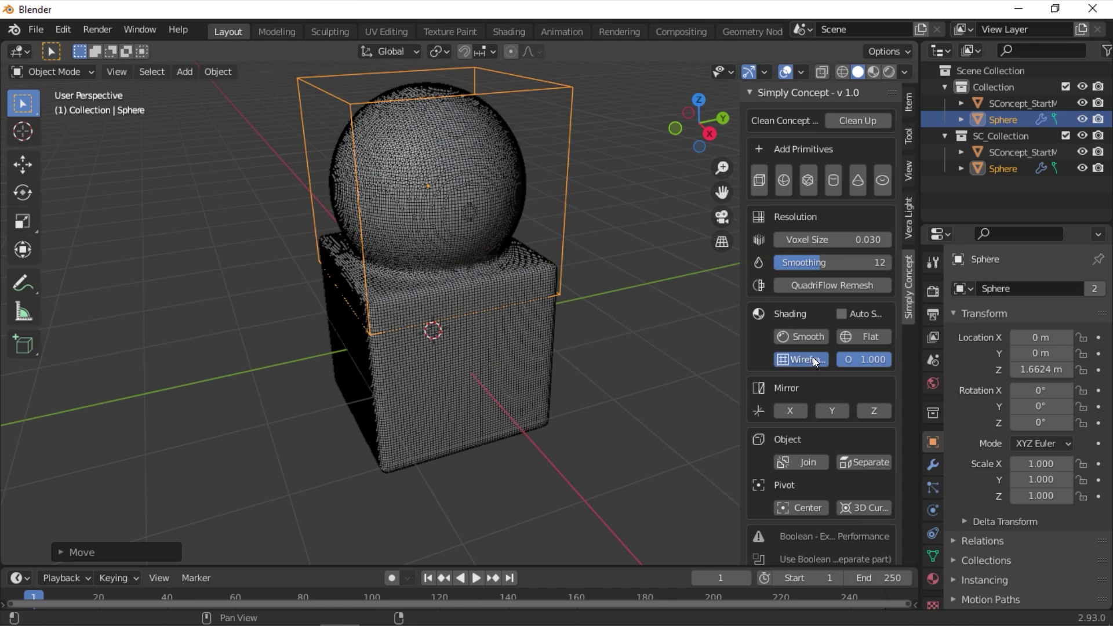
{"action": "scroll", "coordinate": [486, 302], "scroll_direction": "up", "scroll_amount": 4}
{"action": "scroll", "coordinate": [486, 301], "scroll_direction": "up", "scroll_amount": 2}
{"action": "middle_click_drag", "start_coordinate": [476, 299], "coordinate": [472, 251]}
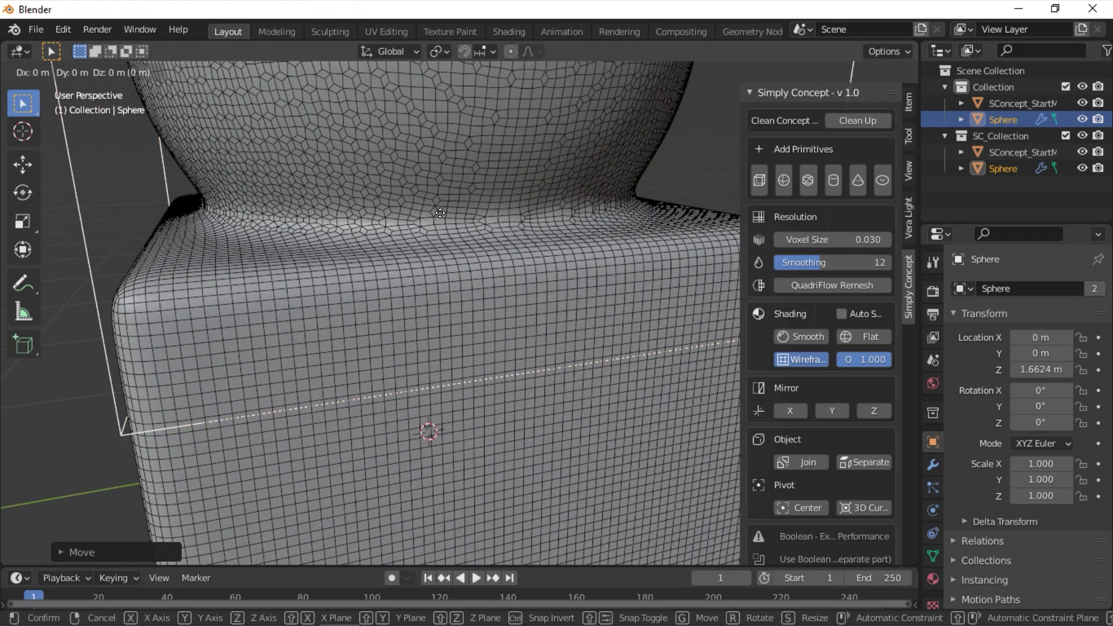
{"action": "key", "text": "z"}
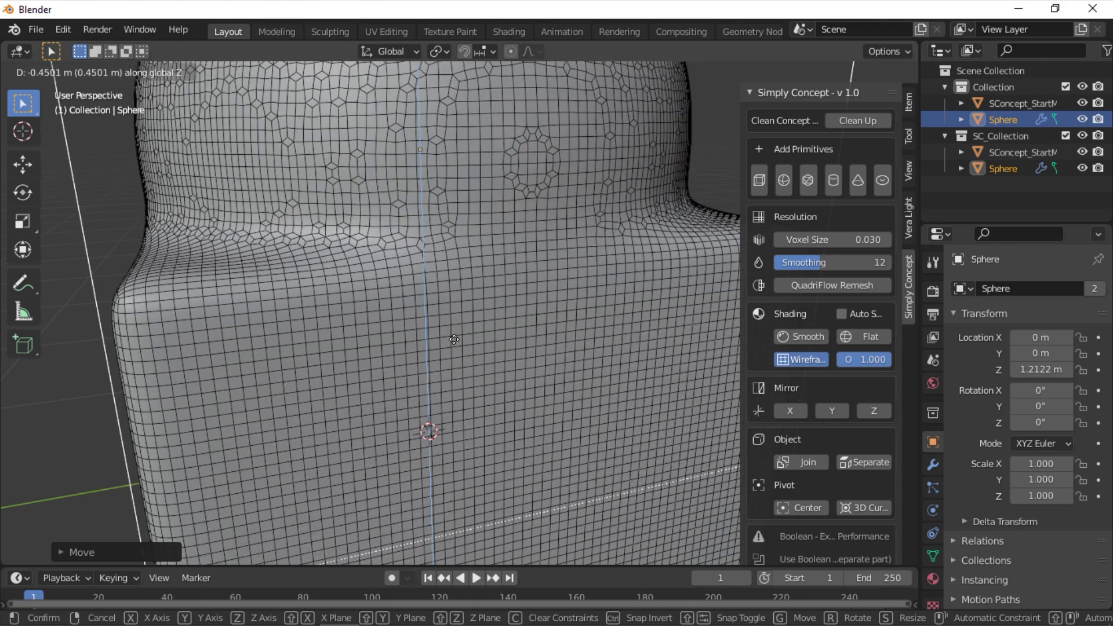
{"action": "left_click", "coordinate": [454, 339]}
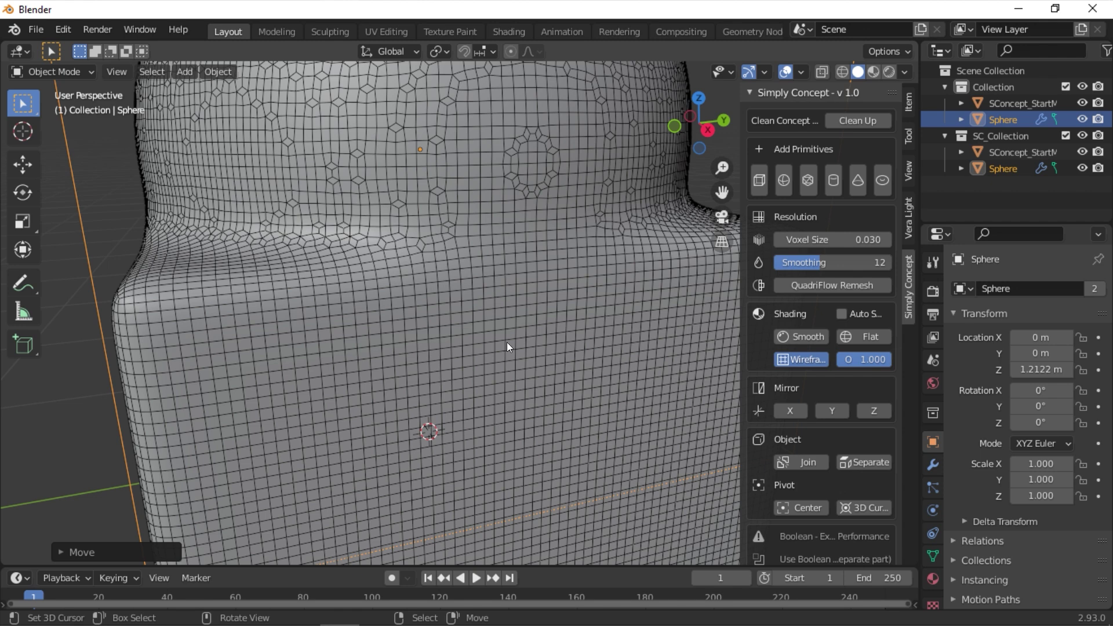
Shift the sphere along Y to −0.936 m so it bulges over the cube's side.
{"action": "scroll", "coordinate": [506, 347], "scroll_direction": "down", "scroll_amount": 5}
{"action": "scroll", "coordinate": [491, 331], "scroll_direction": "up", "scroll_amount": 1}
{"action": "key", "text": "g"}
{"action": "key", "text": "x"}
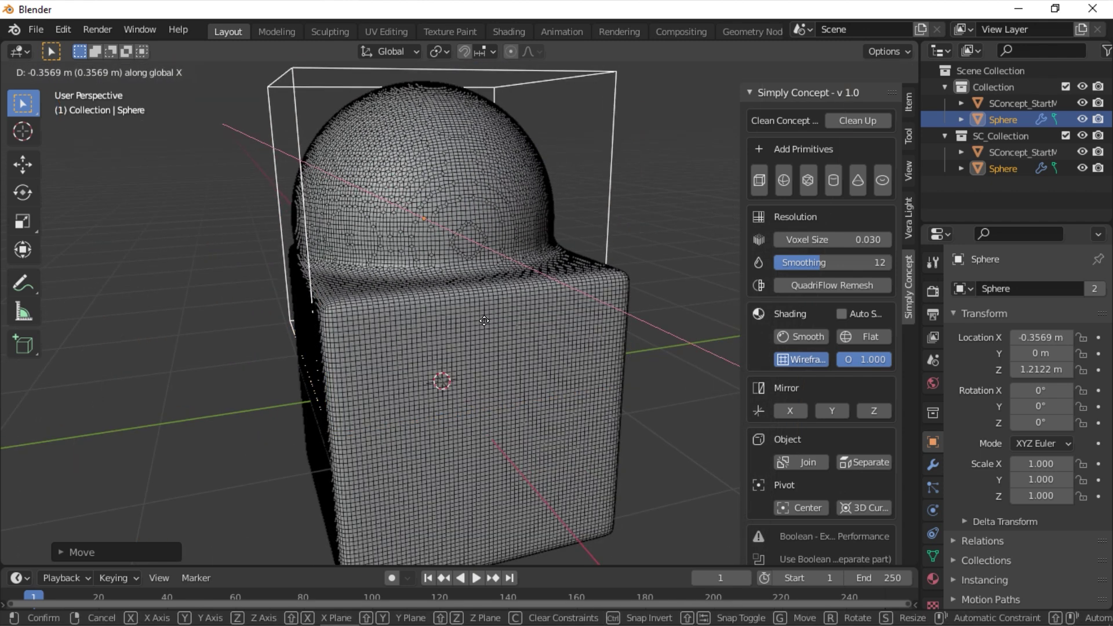
{"action": "key", "text": "y"}
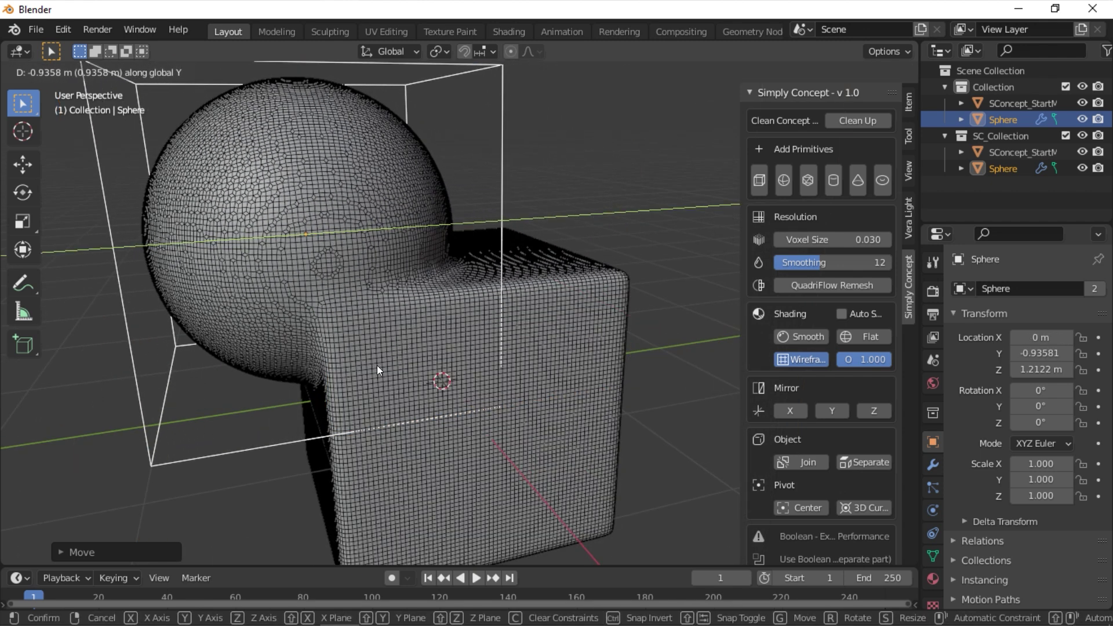
{"action": "left_click", "coordinate": [377, 366]}
{"action": "scroll", "coordinate": [418, 343], "scroll_direction": "down", "scroll_amount": 2}
{"action": "middle_click_drag", "start_coordinate": [418, 344], "coordinate": [397, 350]}
Confirm the sphere's move, mirror it across Y and join both spheres into the concept mesh.
{"action": "key", "text": "x"}
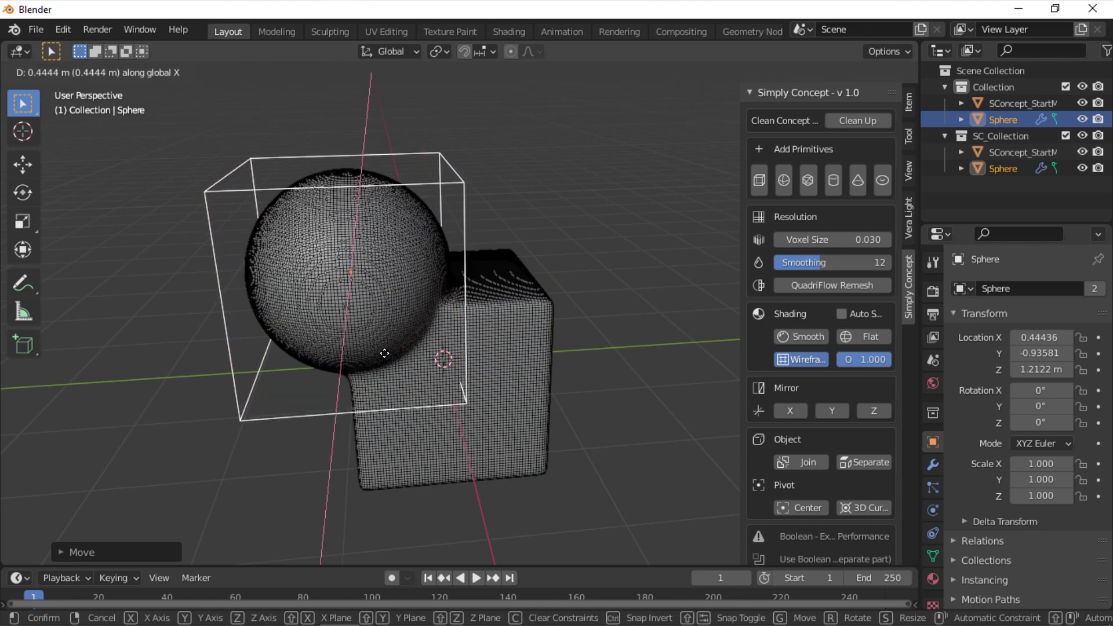
{"action": "key", "text": "Return"}
{"action": "left_click", "coordinate": [832, 410]}
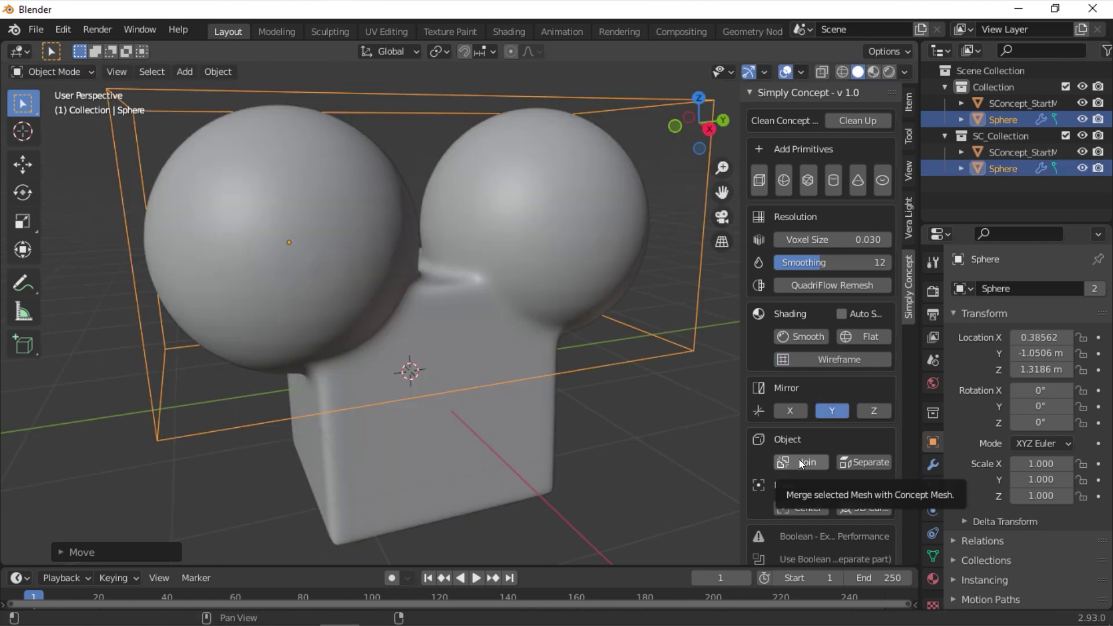
{"action": "left_click", "coordinate": [799, 459]}
Inspect the merged mesh in Edit Mode, then separate it and undo the separation.
{"action": "key", "text": "g"}
{"action": "right_click", "coordinate": [474, 326]}
{"action": "key", "text": "Tab"}
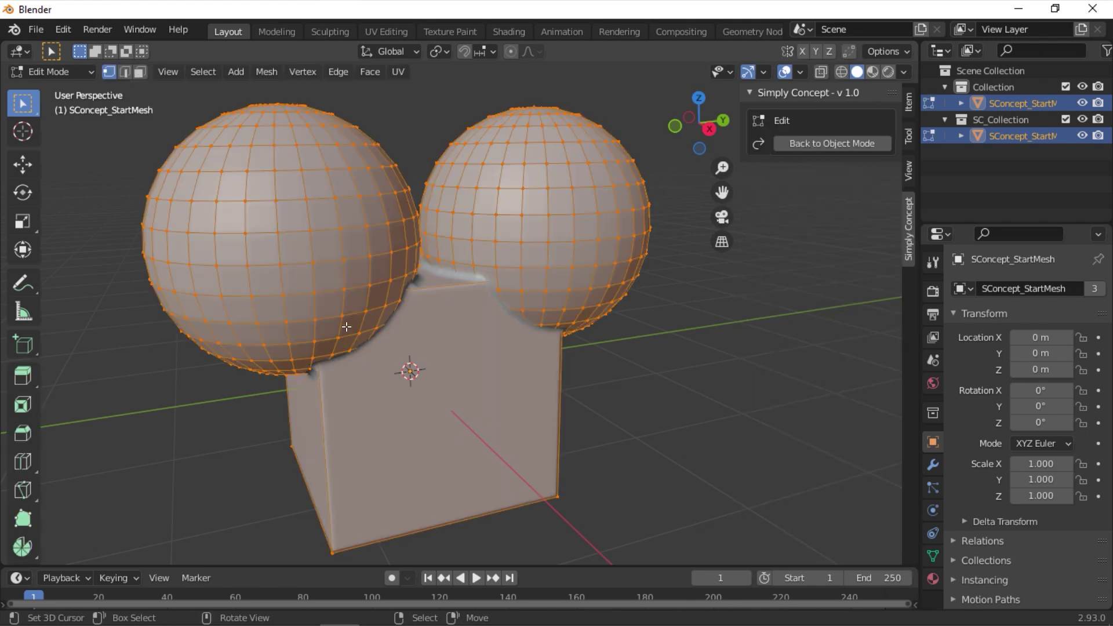
{"action": "mouse_move", "coordinate": [474, 326]}
{"action": "middle_mouse_down"}
{"action": "mouse_move", "coordinate": [484, 328]}
{"action": "mouse_move", "coordinate": [420, 320]}
{"action": "mouse_move", "coordinate": [479, 353]}
{"action": "mouse_move", "coordinate": [465, 334]}
{"action": "middle_mouse_up"}
{"action": "key", "text": "Tab"}
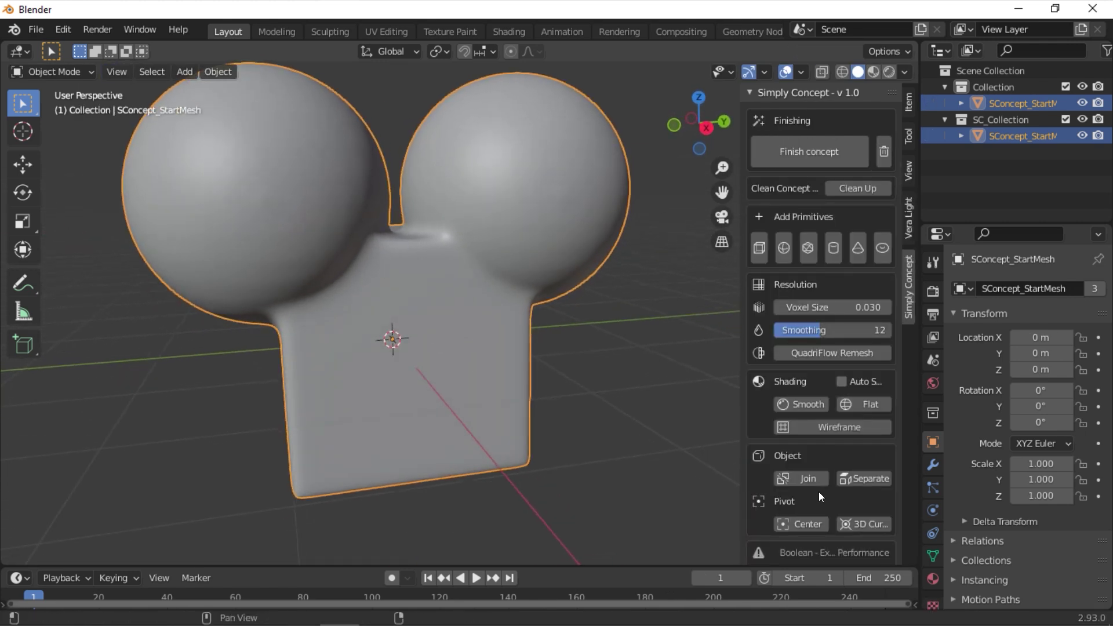
{"action": "left_click", "coordinate": [856, 478]}
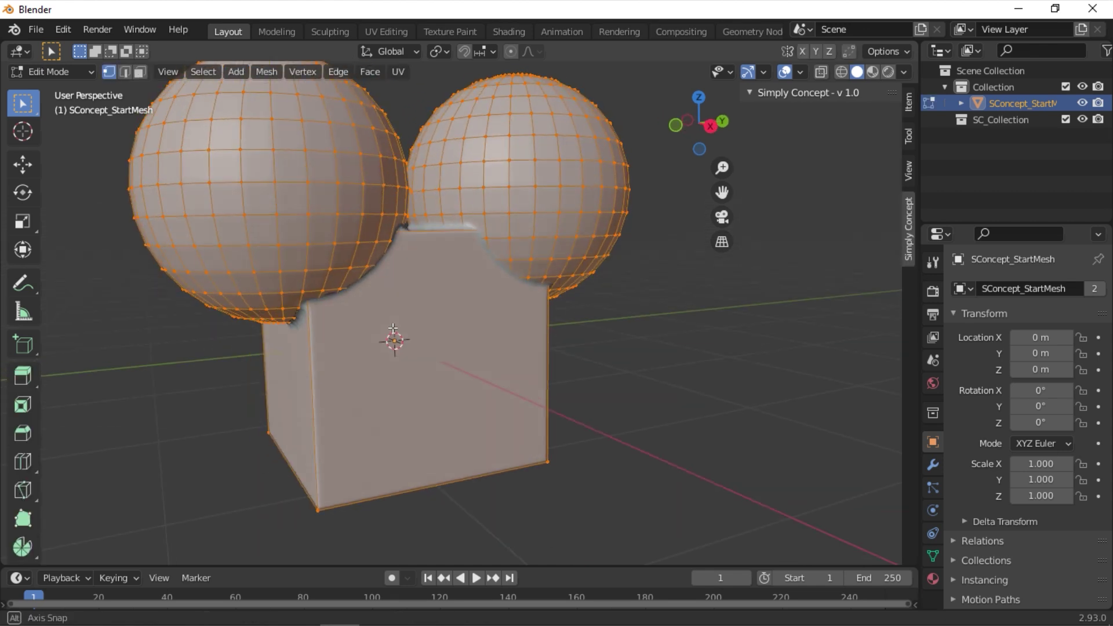
{"action": "key", "text": "z"}
{"action": "key", "text": "ctrl+z"}
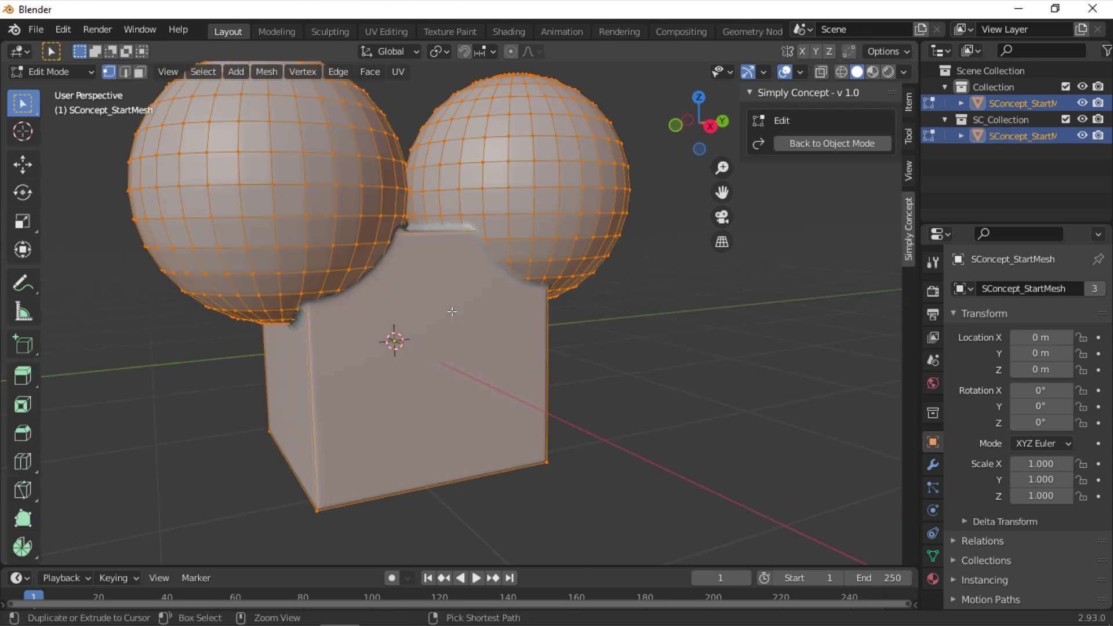
{"action": "key", "text": "ctrl+z"}
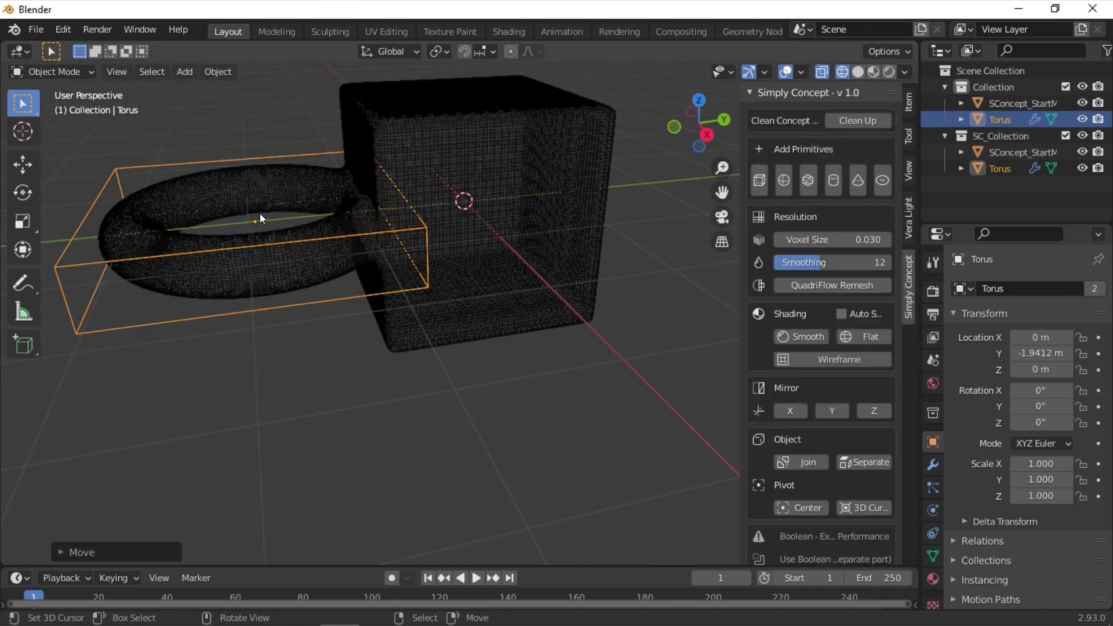
Switch the torus origin between 3D Cursor and Center, leaving it centred on the ring.
{"action": "middle_click_drag", "start_coordinate": [261, 219], "coordinate": [370, 313]}
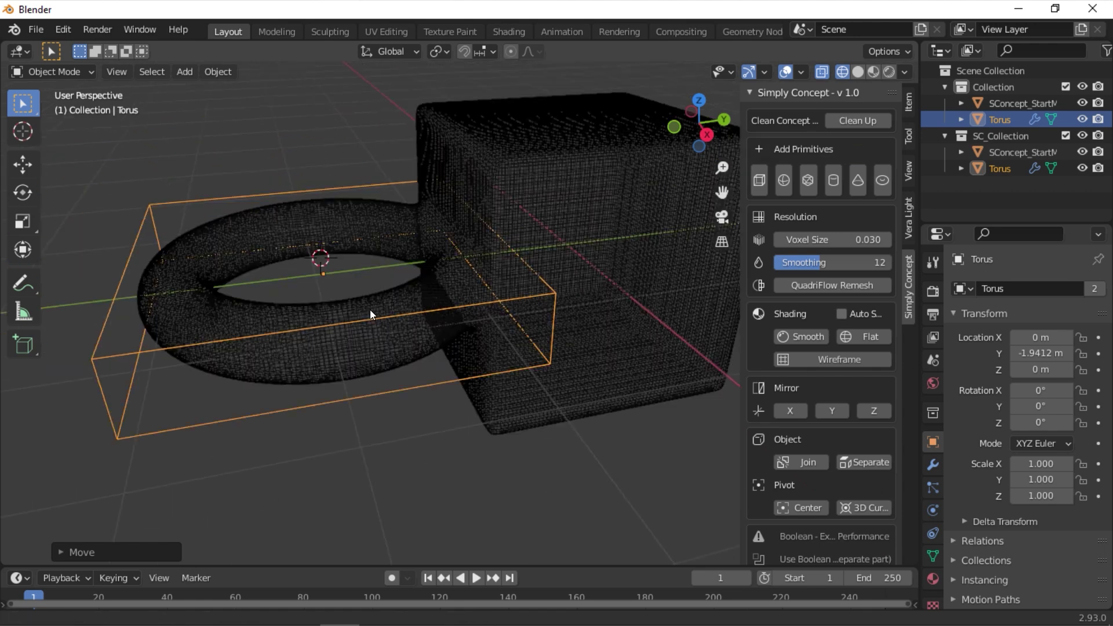
{"action": "scroll", "coordinate": [371, 322], "scroll_direction": "up", "scroll_amount": 4}
{"action": "scroll", "coordinate": [373, 308], "scroll_direction": "down", "scroll_amount": 5}
{"action": "middle_click_drag", "start_coordinate": [497, 303], "coordinate": [432, 314], "text": "shift"}
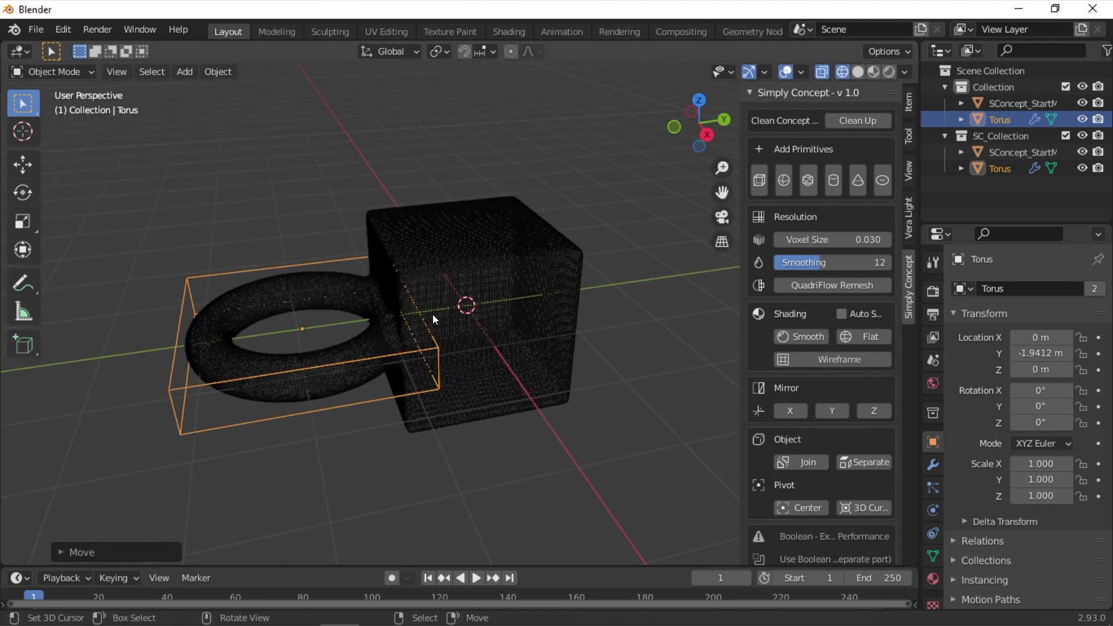
{"action": "left_click", "coordinate": [853, 507]}
{"action": "left_click", "coordinate": [802, 508]}
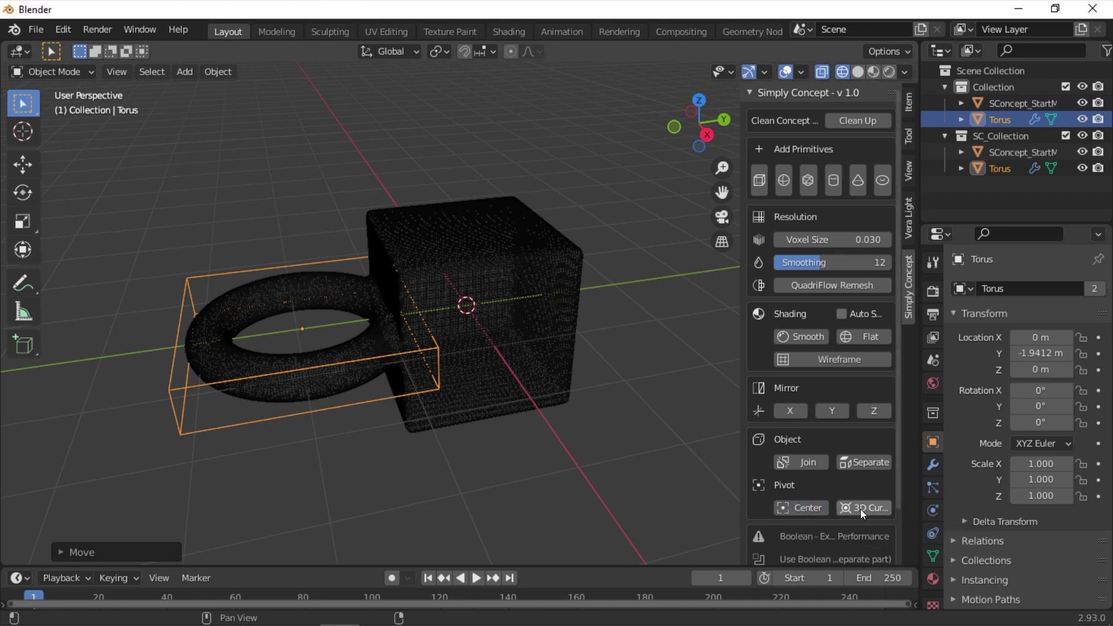
{"action": "left_click", "coordinate": [860, 509]}
{"action": "left_click", "coordinate": [803, 508]}
{"action": "scroll", "coordinate": [804, 485], "scroll_direction": "down", "scroll_amount": 2}
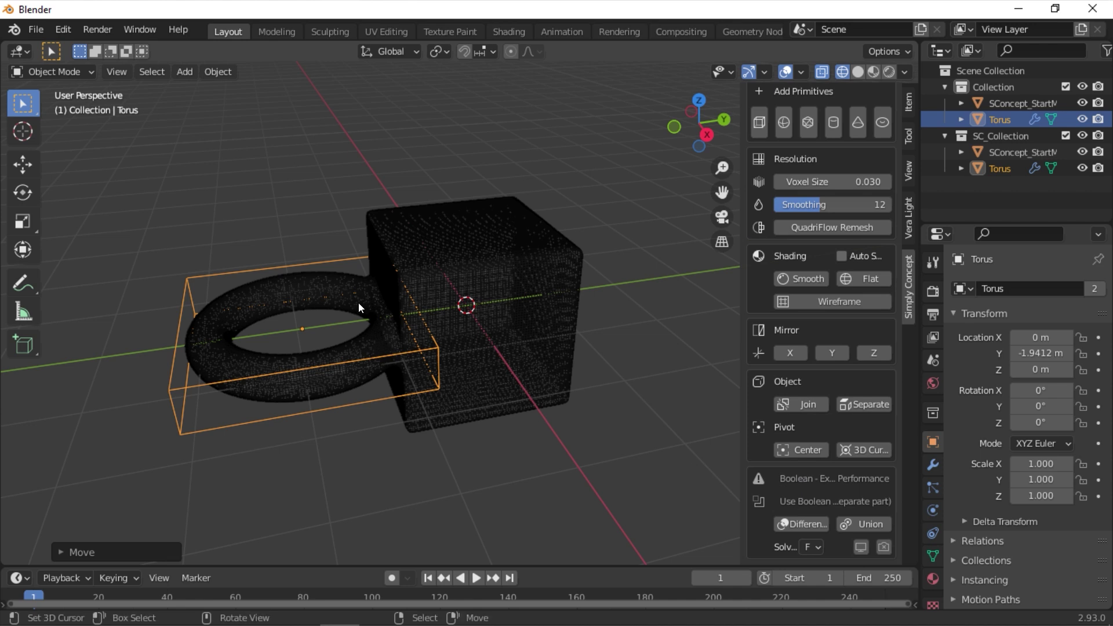
Add a cube, raise it along Z, scale it to 0.616 and switch to solid shading.
{"action": "middle_click_drag", "start_coordinate": [362, 369], "coordinate": [374, 396], "text": "shift"}
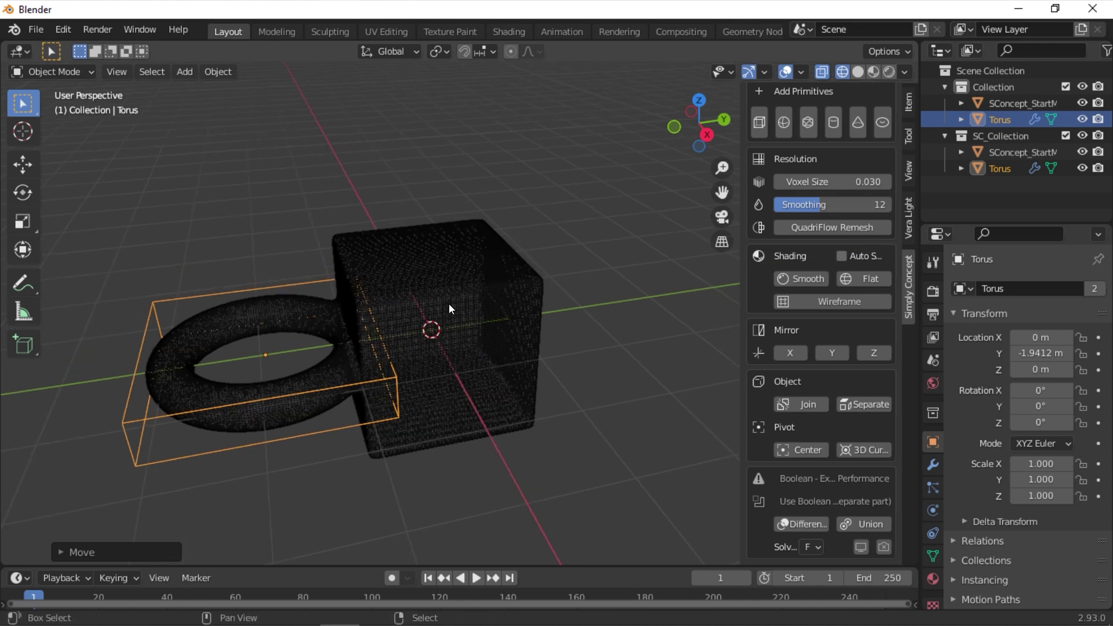
{"action": "left_click", "coordinate": [764, 125]}
{"action": "key", "text": "g"}
{"action": "key", "text": "z"}
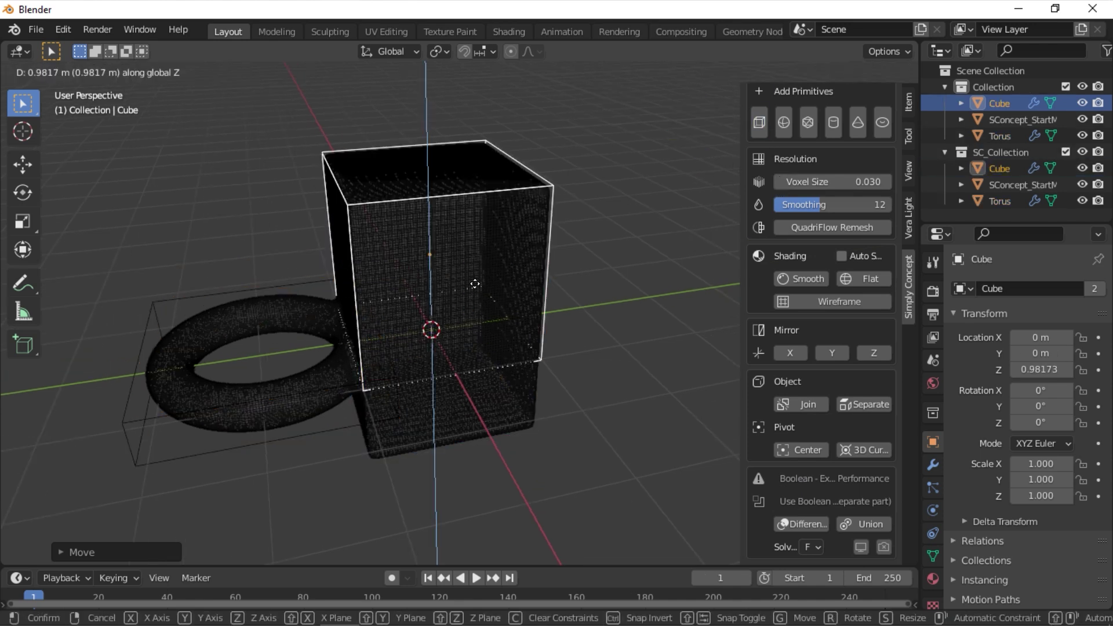
{"action": "left_click", "coordinate": [585, 391]}
{"action": "key", "text": "s"}
{"action": "left_click", "coordinate": [382, 251]}
{"action": "key", "text": "z"}
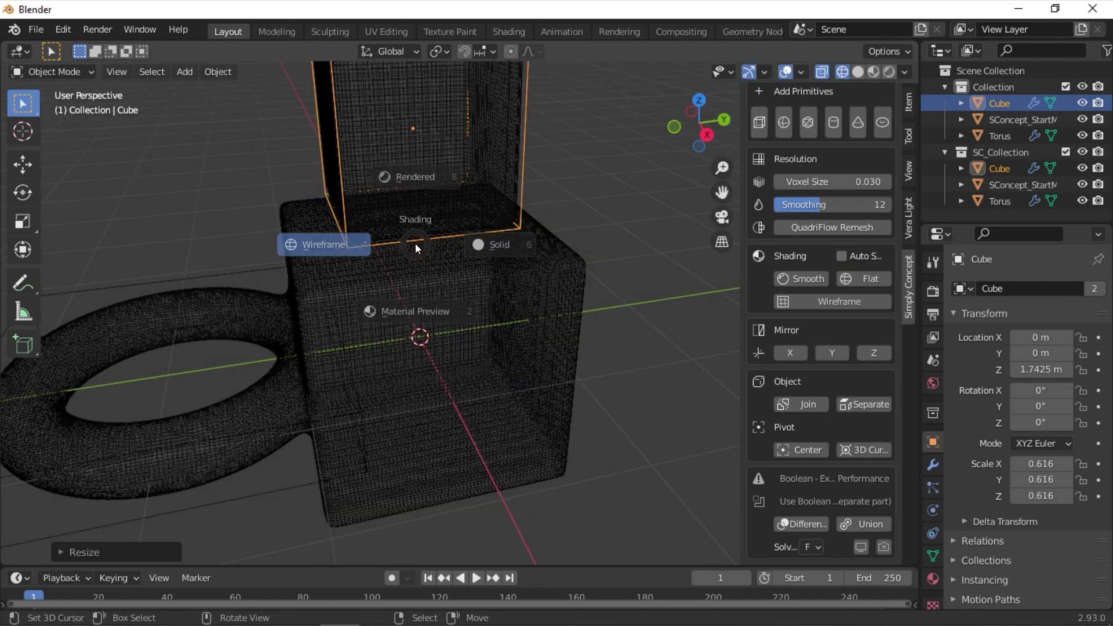
{"action": "left_click", "coordinate": [509, 250]}
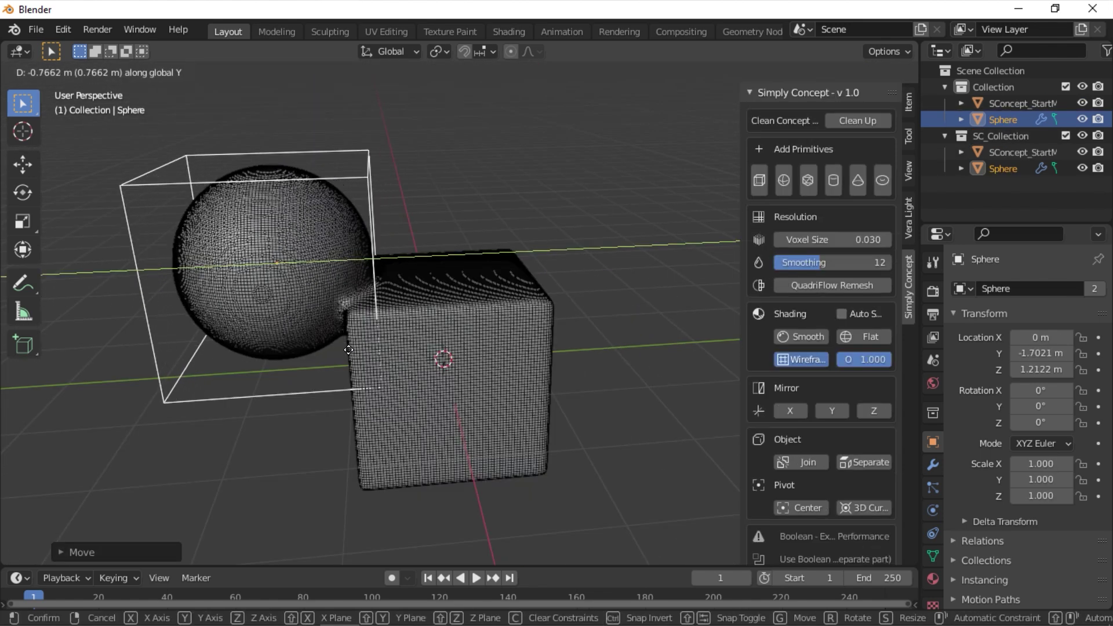
Place the sphere at Y −1.7021 m and mirror it across X and Y.
{"action": "left_click", "coordinate": [455, 361]}
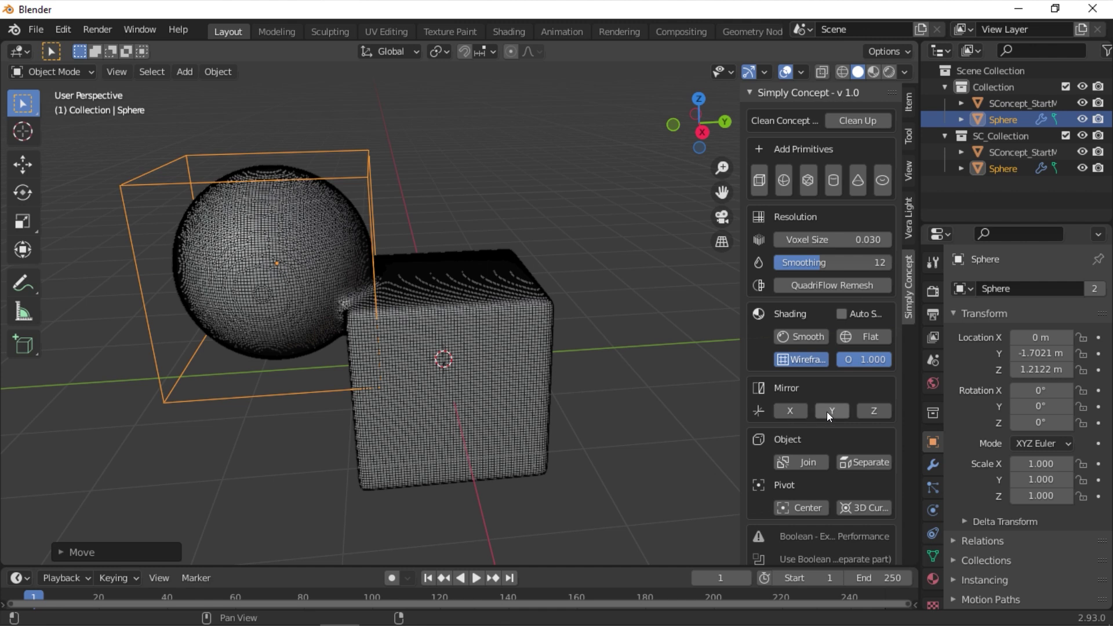
{"action": "left_click", "coordinate": [798, 411]}
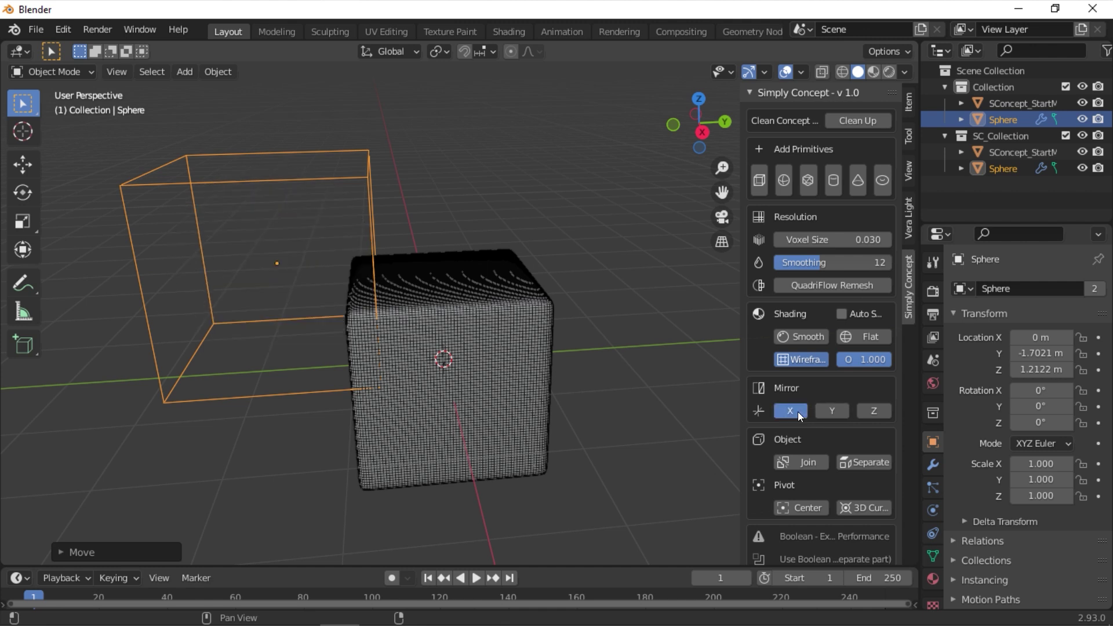
{"action": "left_click", "coordinate": [824, 409]}
{"action": "middle_click_drag", "start_coordinate": [518, 351], "coordinate": [301, 326]}
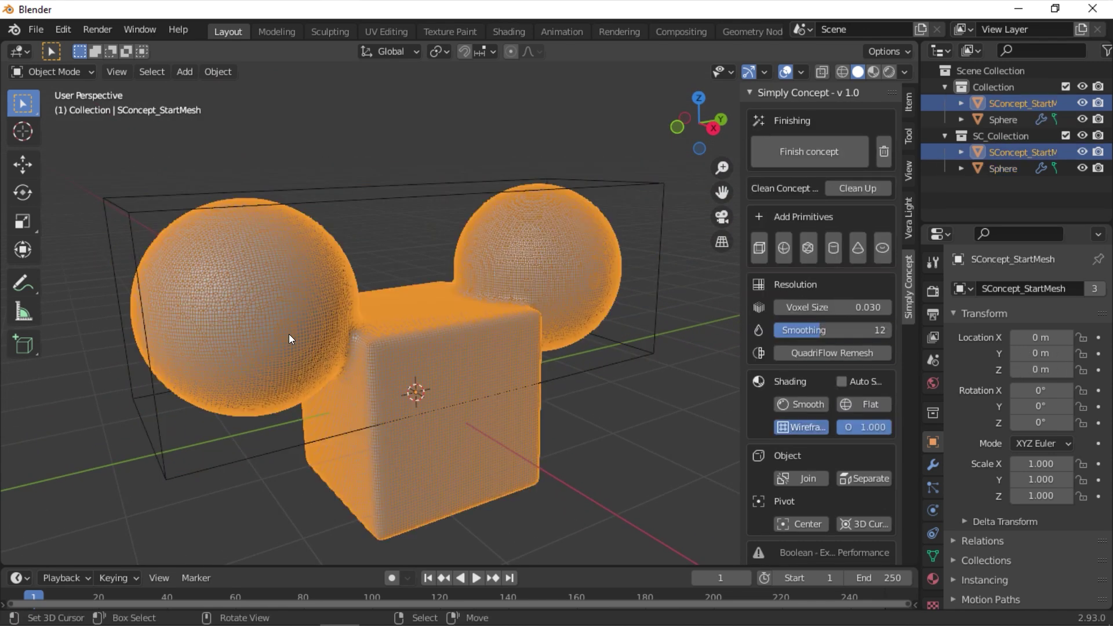
Move the left sphere to X 0.38562, Y −1.0506, Z 1.3186 m.
{"action": "left_click", "coordinate": [179, 444]}
{"action": "left_click", "coordinate": [155, 464]}
{"action": "key", "text": "g"}
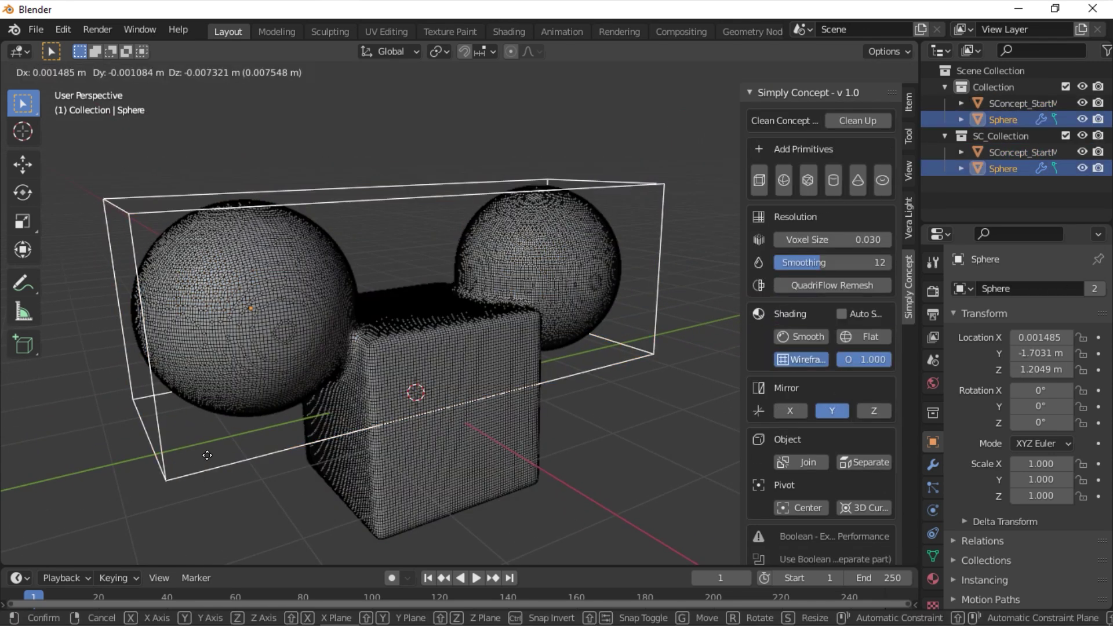
{"action": "left_click", "coordinate": [244, 460]}
Adjust the wireframe overlay opacity, then turn the wireframe off.
{"action": "mouse_move", "coordinate": [877, 367]}
{"action": "left_mouse_down"}
{"action": "mouse_move", "coordinate": [848, 366]}
{"action": "mouse_move", "coordinate": [878, 360]}
{"action": "left_mouse_up"}
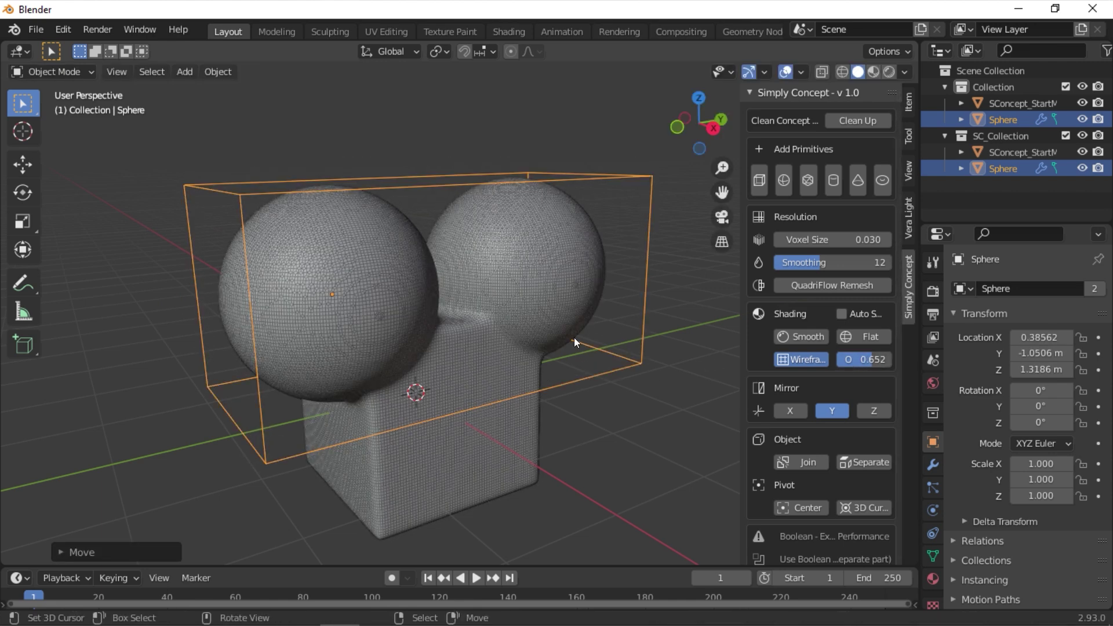
{"action": "scroll", "coordinate": [364, 322], "scroll_direction": "up", "scroll_amount": 8}
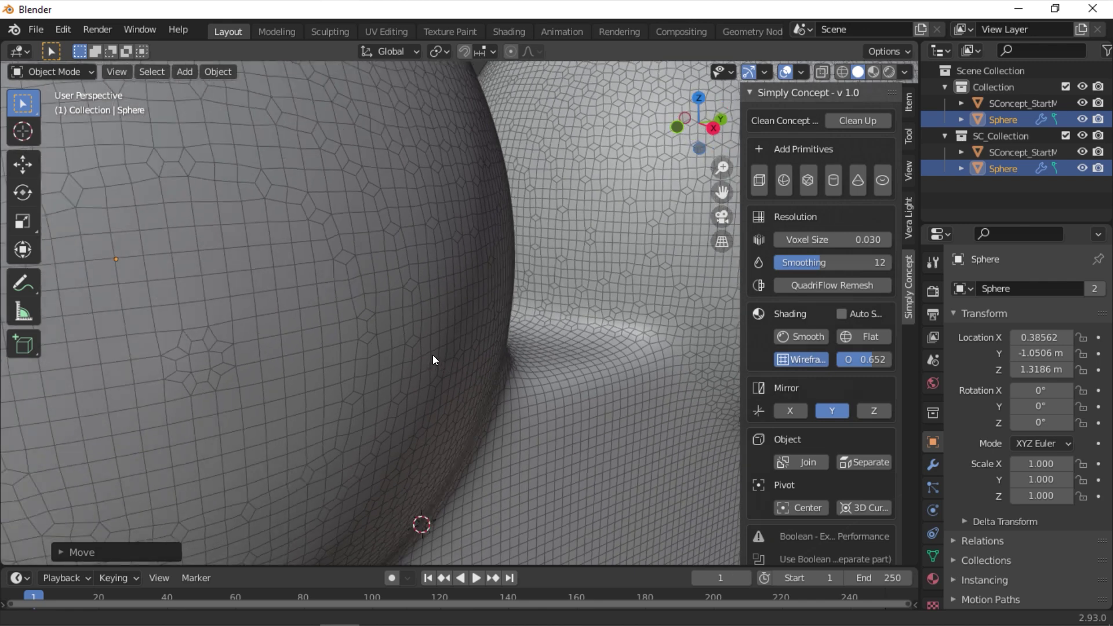
{"action": "middle_click_drag", "start_coordinate": [433, 355], "coordinate": [513, 370], "text": "shift"}
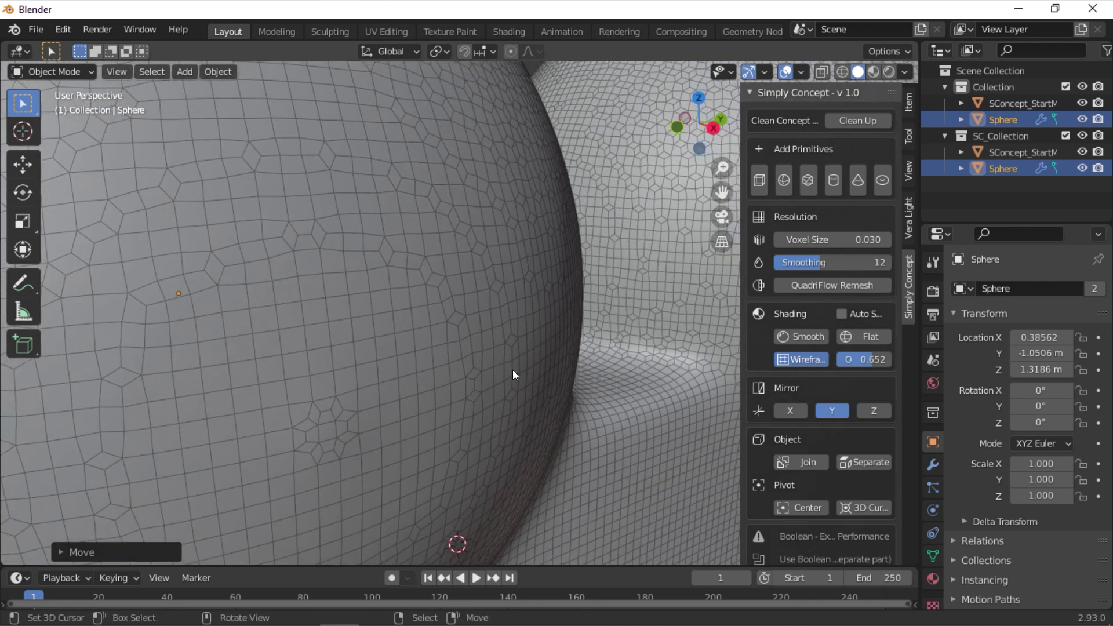
{"action": "mouse_move", "coordinate": [873, 360]}
{"action": "left_mouse_down"}
{"action": "mouse_move", "coordinate": [851, 360]}
{"action": "mouse_move", "coordinate": [892, 360]}
{"action": "left_mouse_up"}
{"action": "scroll", "coordinate": [468, 401], "scroll_direction": "down", "scroll_amount": 6}
{"action": "mouse_move", "coordinate": [461, 396]}
{"action": "middle_mouse_down"}
{"action": "mouse_move", "coordinate": [431, 353]}
{"action": "mouse_move", "coordinate": [336, 406]}
{"action": "middle_mouse_up"}
{"action": "left_click", "coordinate": [794, 358]}
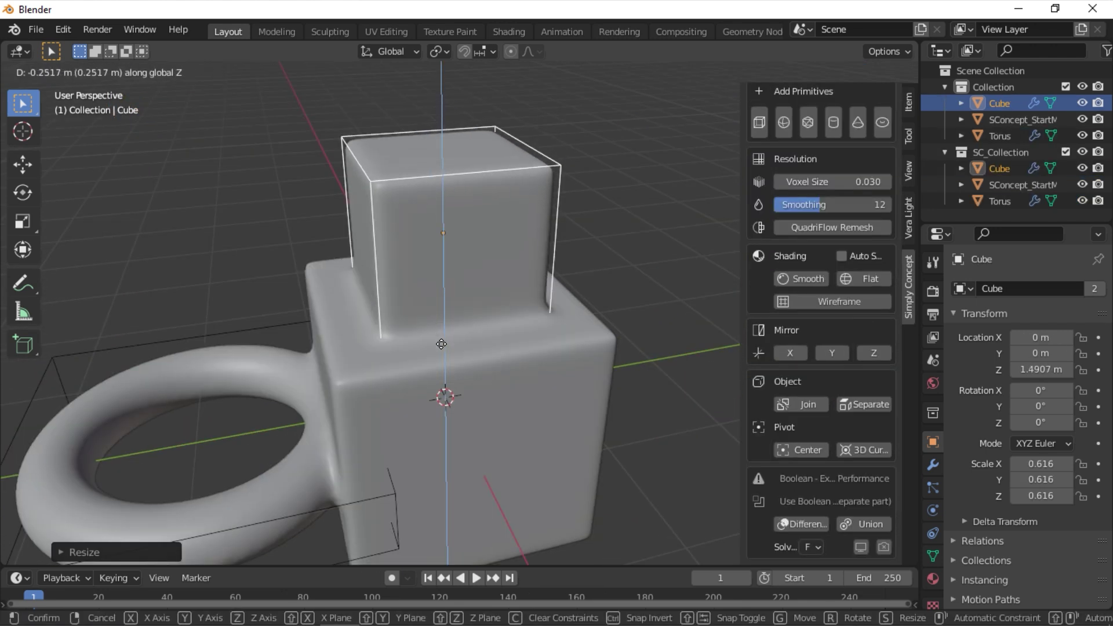
Cut the upper cube into the block as a Boolean Difference and lower the cutter.
{"action": "left_click", "coordinate": [459, 366]}
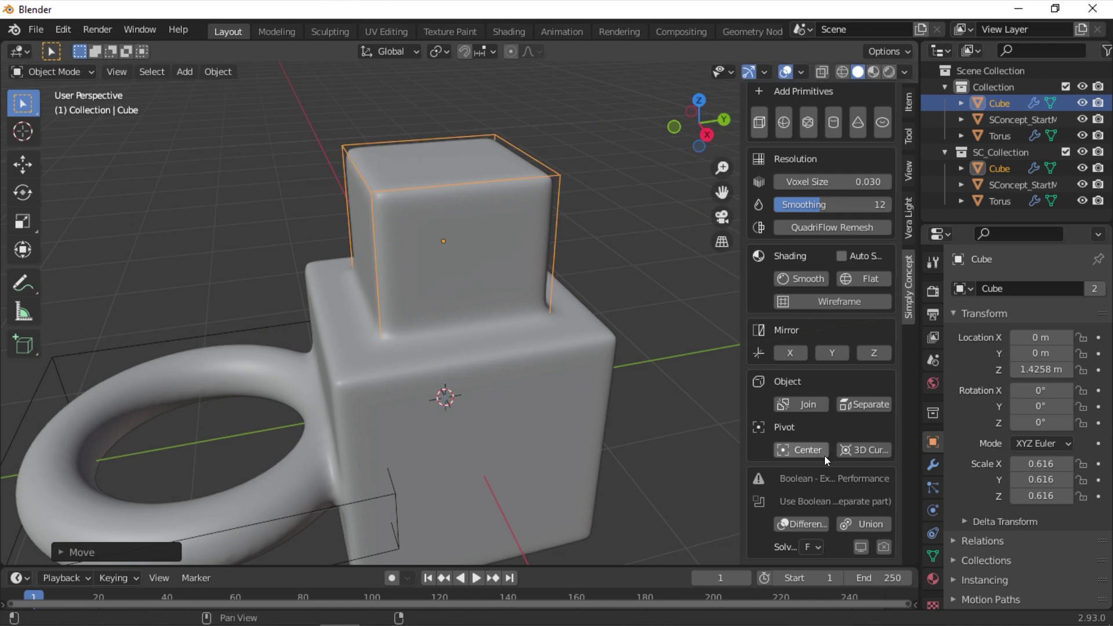
{"action": "left_click", "coordinate": [810, 524]}
{"action": "middle_click_drag", "start_coordinate": [371, 360], "coordinate": [394, 347]}
{"action": "key", "text": "g"}
{"action": "key", "text": "z"}
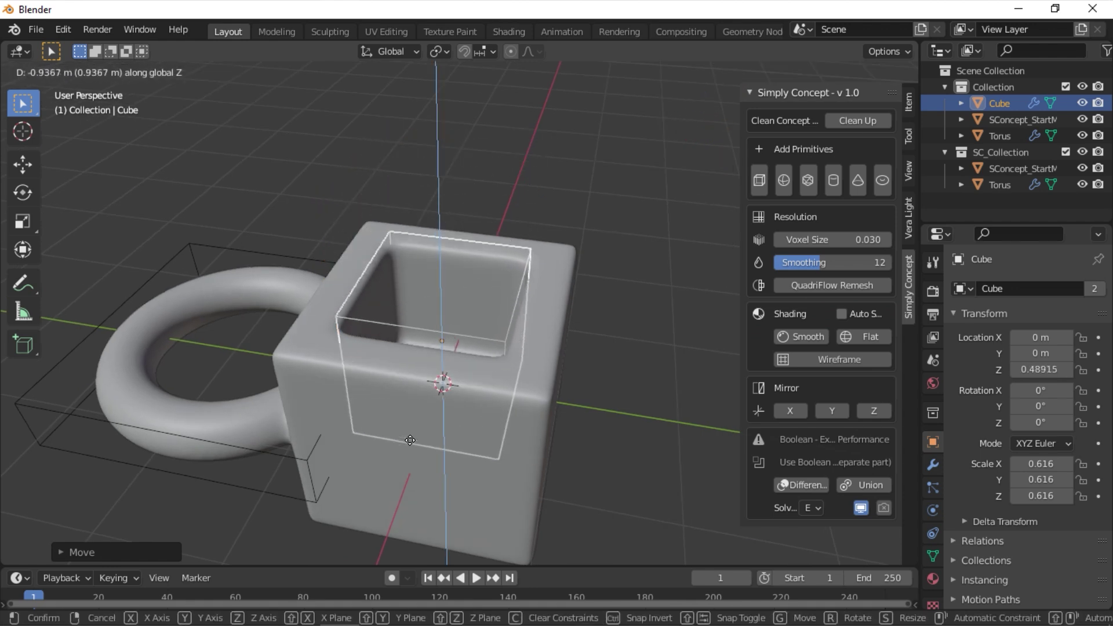
{"action": "left_click", "coordinate": [442, 380]}
Slide the cutter along Y and Z into the top corner, then select SConcept_StartMesh.
{"action": "middle_click_drag", "start_coordinate": [443, 380], "coordinate": [444, 339]}
{"action": "key", "text": "g"}
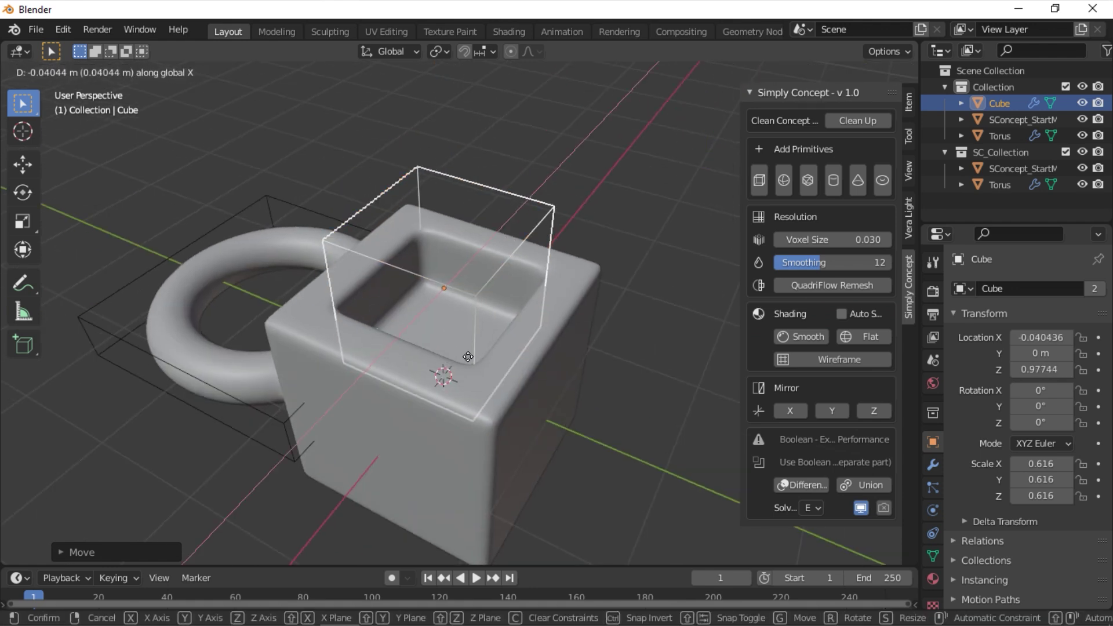
{"action": "key", "text": "y"}
{"action": "key", "text": "y"}
{"action": "key", "text": "y"}
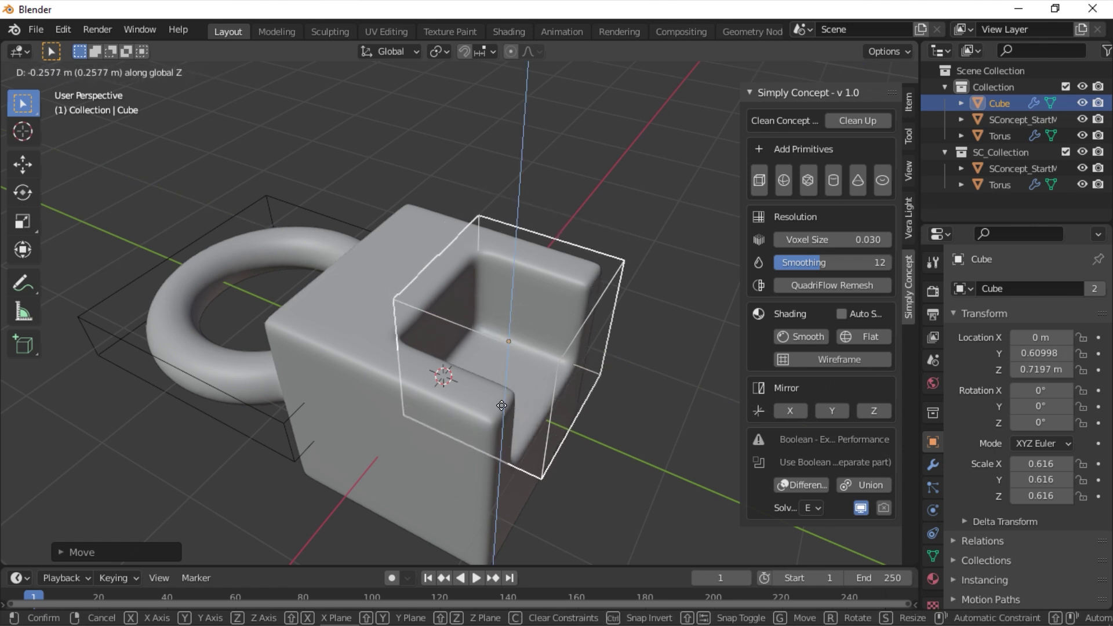
{"action": "left_click", "coordinate": [502, 405]}
{"action": "middle_click_drag", "start_coordinate": [502, 406], "coordinate": [296, 355]}
{"action": "key", "text": "g"}
{"action": "key", "text": "z"}
{"action": "left_click", "coordinate": [419, 366]}
{"action": "left_click", "coordinate": [523, 349]}
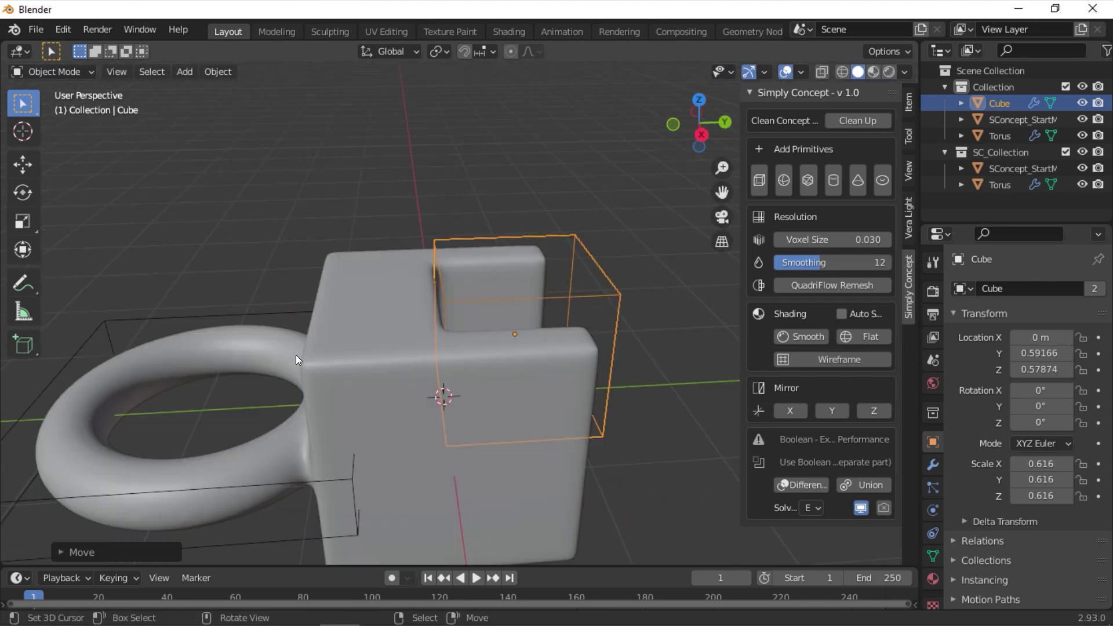
{"action": "left_click", "coordinate": [334, 453]}
{"action": "middle_click_drag", "start_coordinate": [334, 452], "coordinate": [513, 360]}
Lower the SConcept_StartMesh concept mesh along Z.
{"action": "key", "text": "g"}
{"action": "key", "text": "z"}
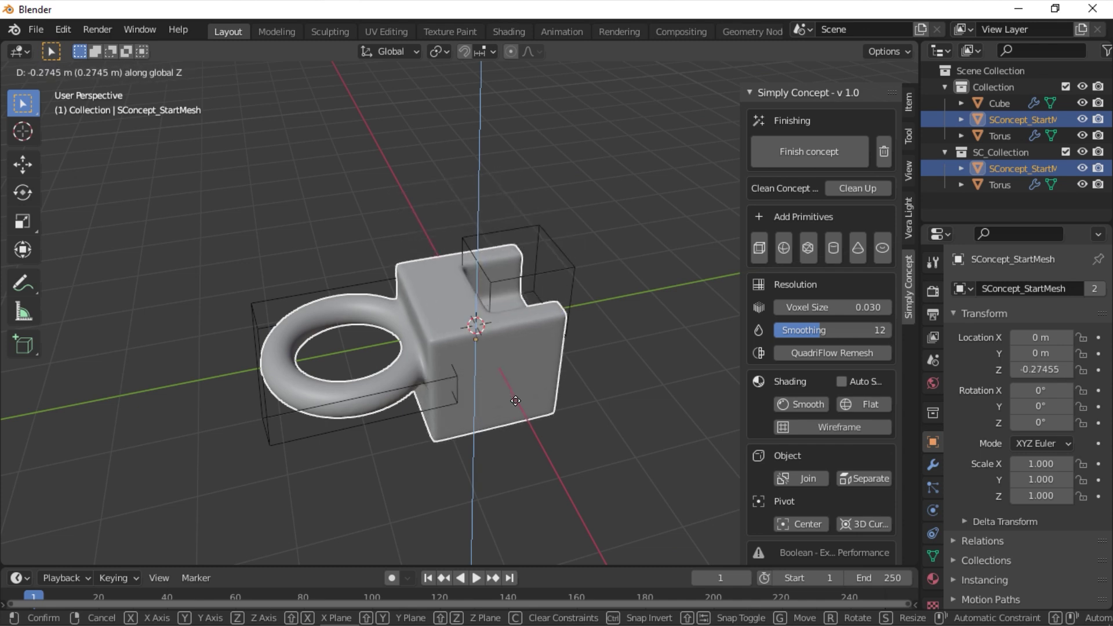
{"action": "left_click", "coordinate": [515, 406]}
Raise the torus ring vertically against the block and check it from the front view.
{"action": "left_click", "coordinate": [373, 423]}
{"action": "key", "text": "g"}
{"action": "key", "text": "z"}
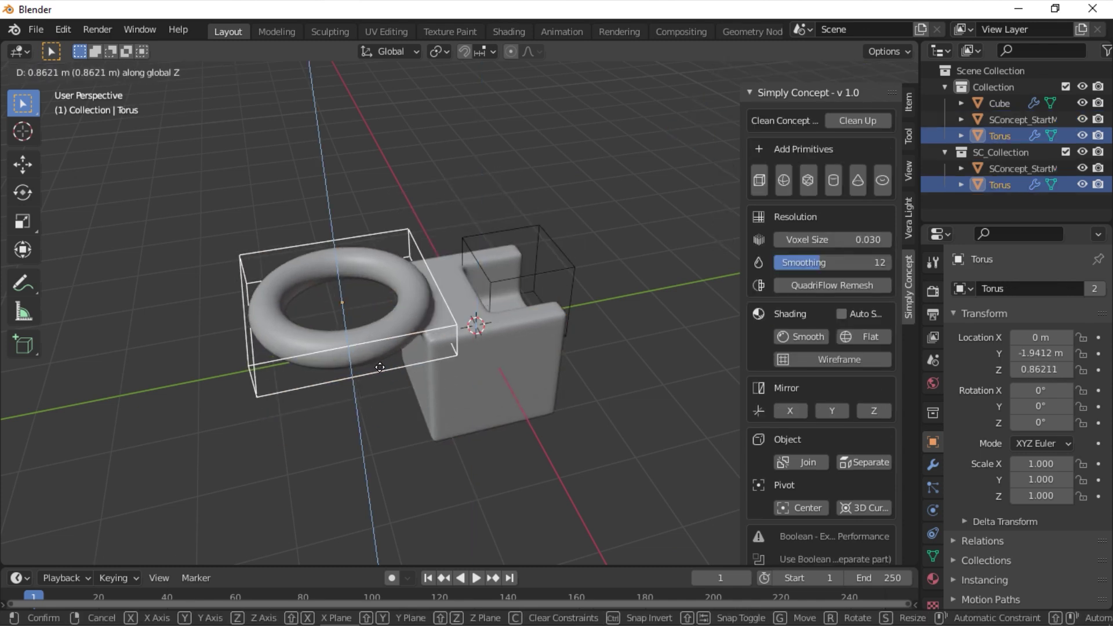
{"action": "left_click", "coordinate": [393, 379]}
{"action": "middle_click_drag", "start_coordinate": [394, 378], "coordinate": [372, 337]}
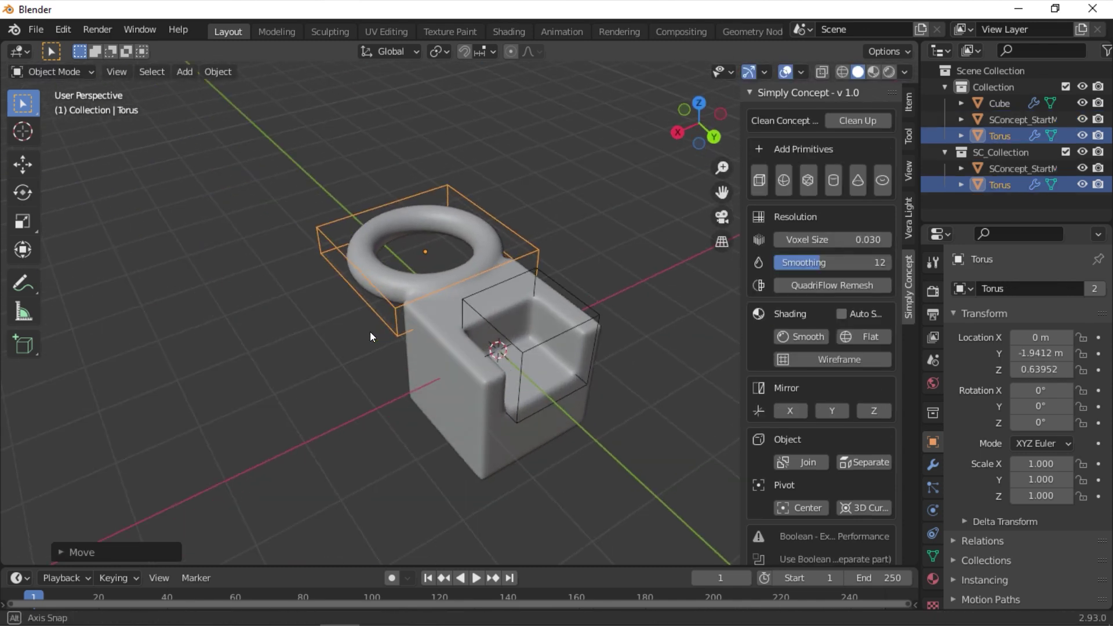
{"action": "middle_click_drag", "start_coordinate": [474, 291], "coordinate": [802, 380]}
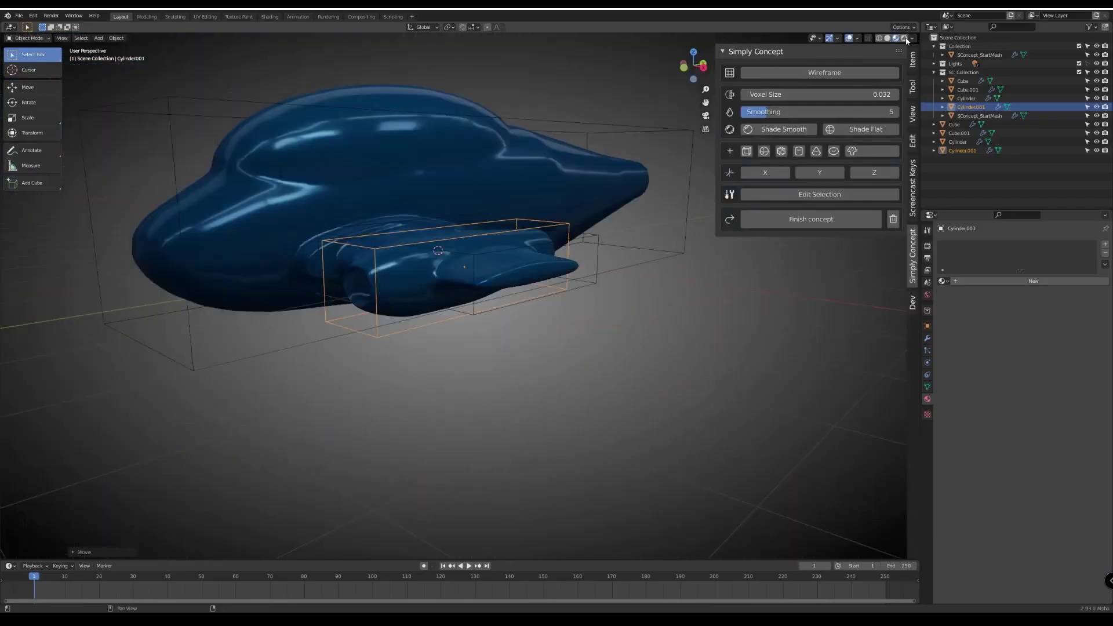
{"action": "middle_click_drag", "start_coordinate": [649, 191], "coordinate": [351, 253]}
{"action": "key", "text": "KP_1"}
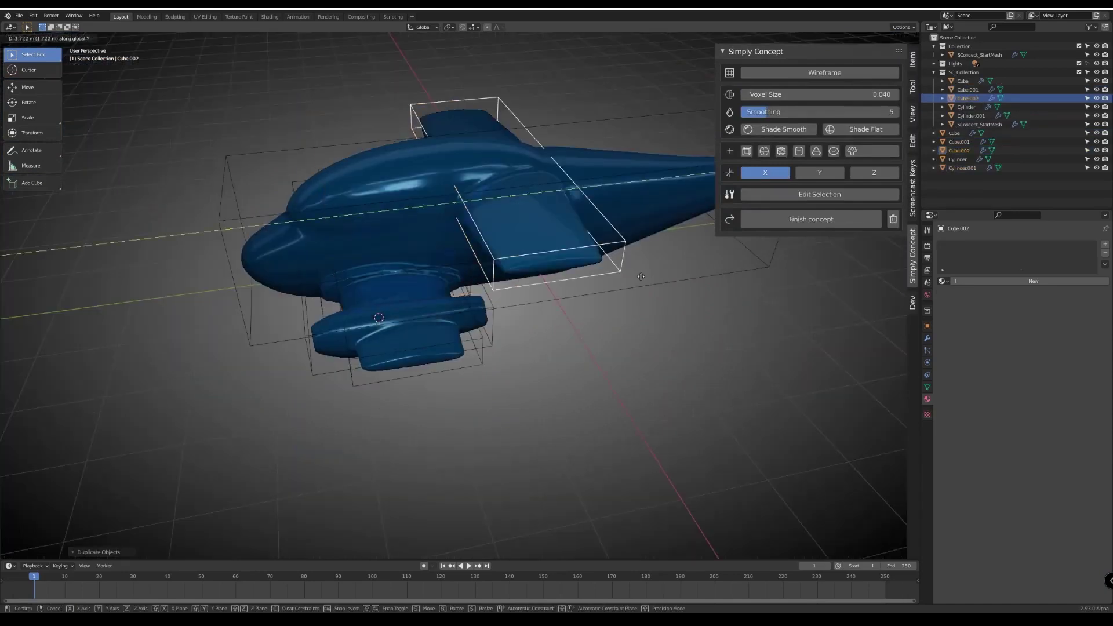
{"action": "middle_click_drag", "start_coordinate": [650, 267], "coordinate": [718, 301]}
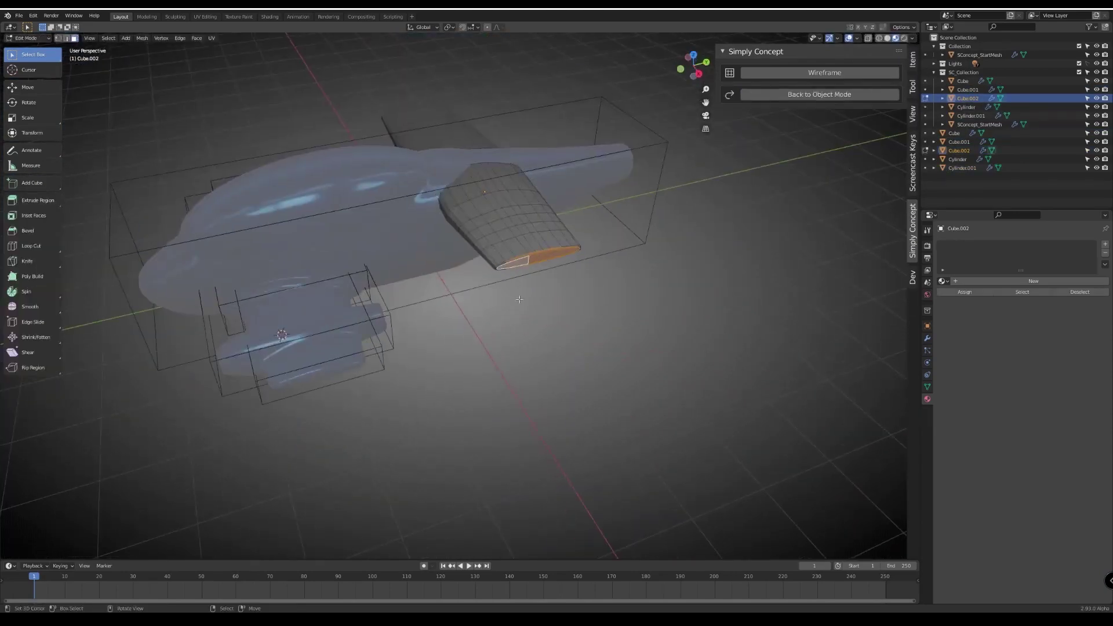
With proportional editing on, shear the wing tip back in top view.
{"action": "key", "text": "o"}
{"action": "key", "text": "KP_7"}
{"action": "key", "text": "F3"}
{"action": "type", "text": "shear ▸ Shear"}
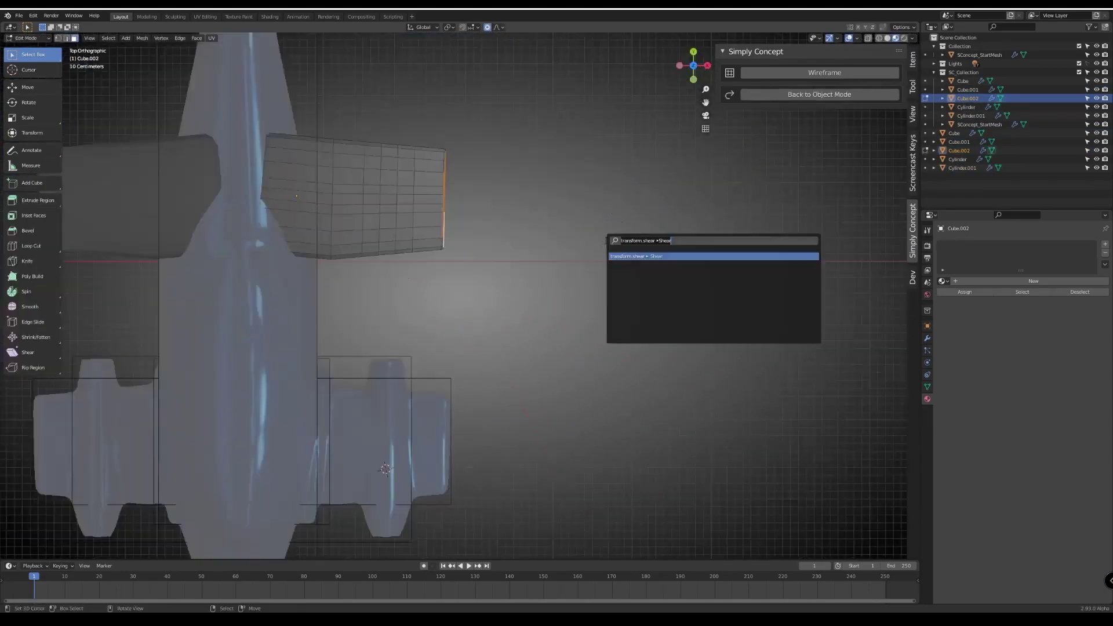
{"action": "key", "text": "Return"}
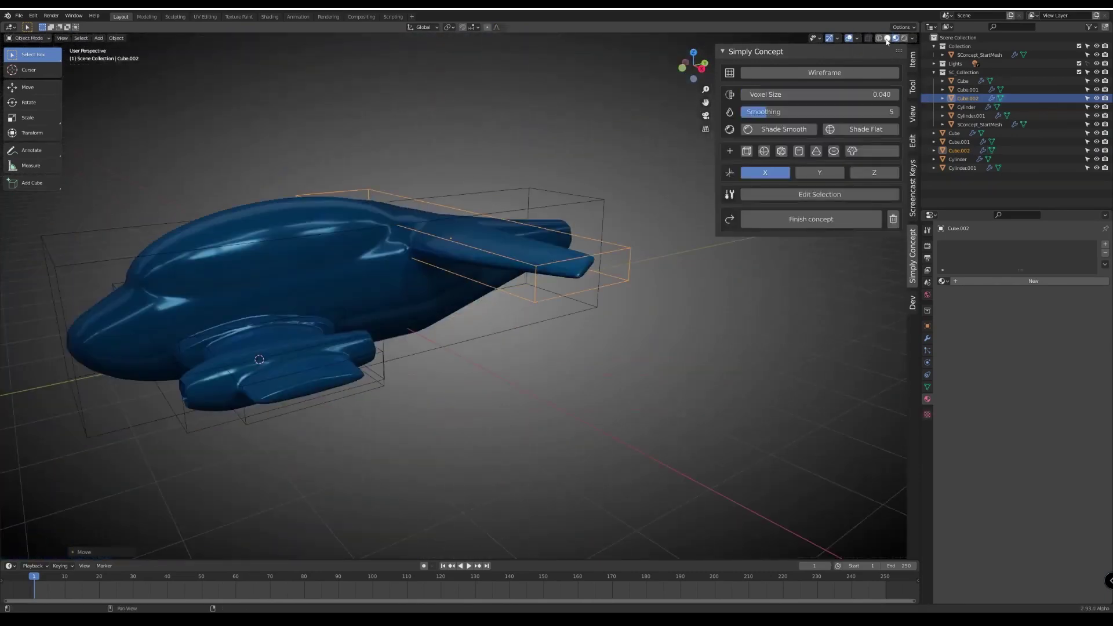
{"action": "left_click", "coordinate": [914, 38]}
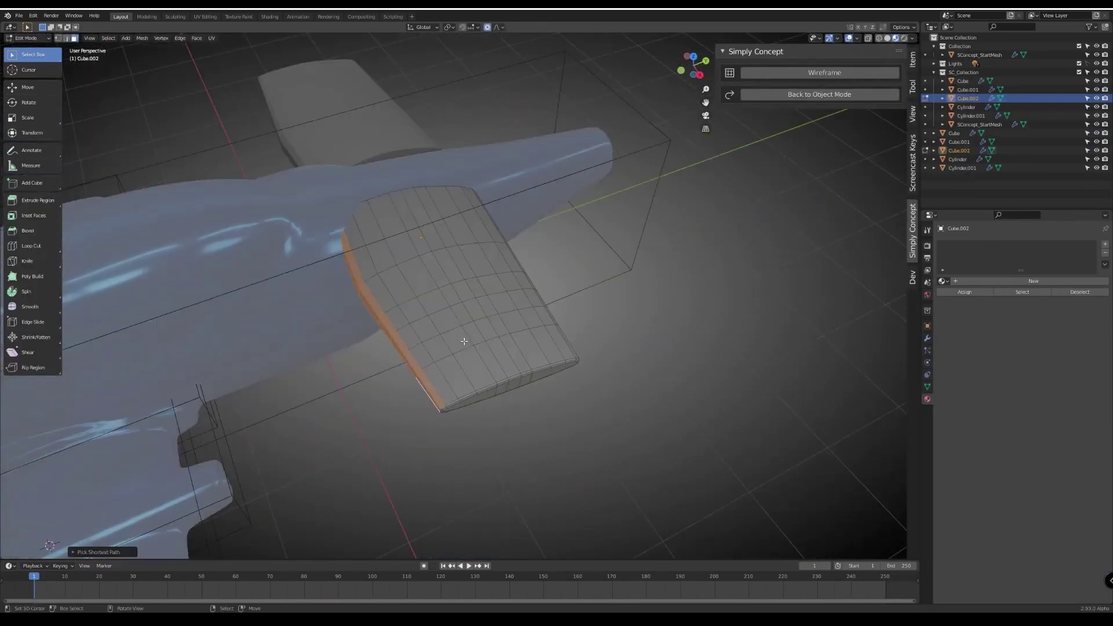
{"action": "left_click", "coordinate": [521, 334]}
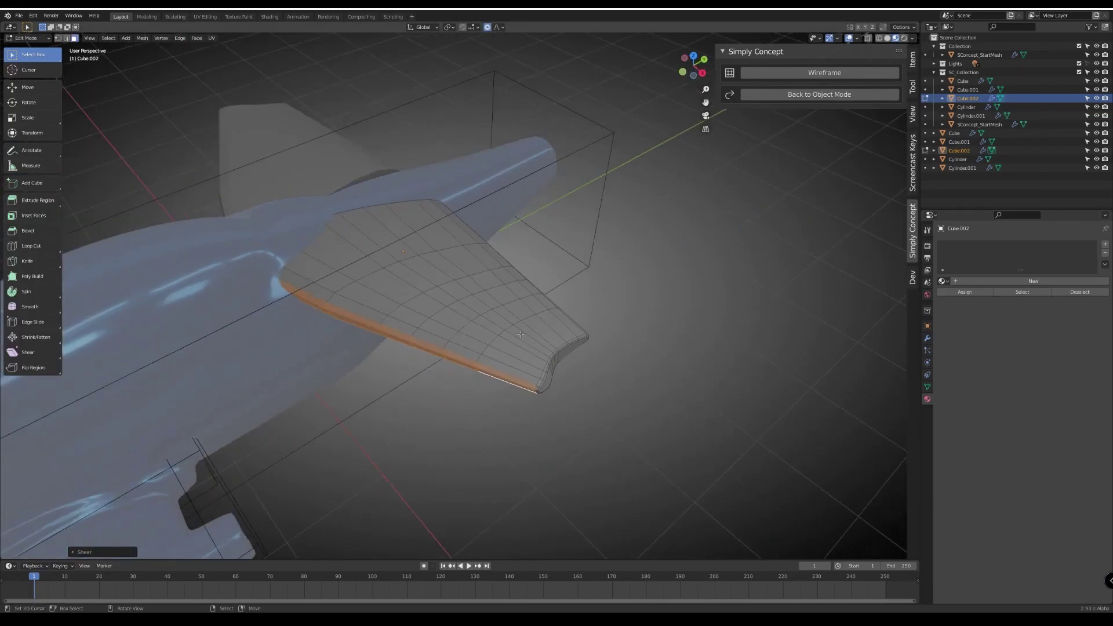
Move the wing-tip edge loop with smooth proportional falloff to taper the wing.
{"action": "left_click", "coordinate": [508, 345], "text": "alt"}
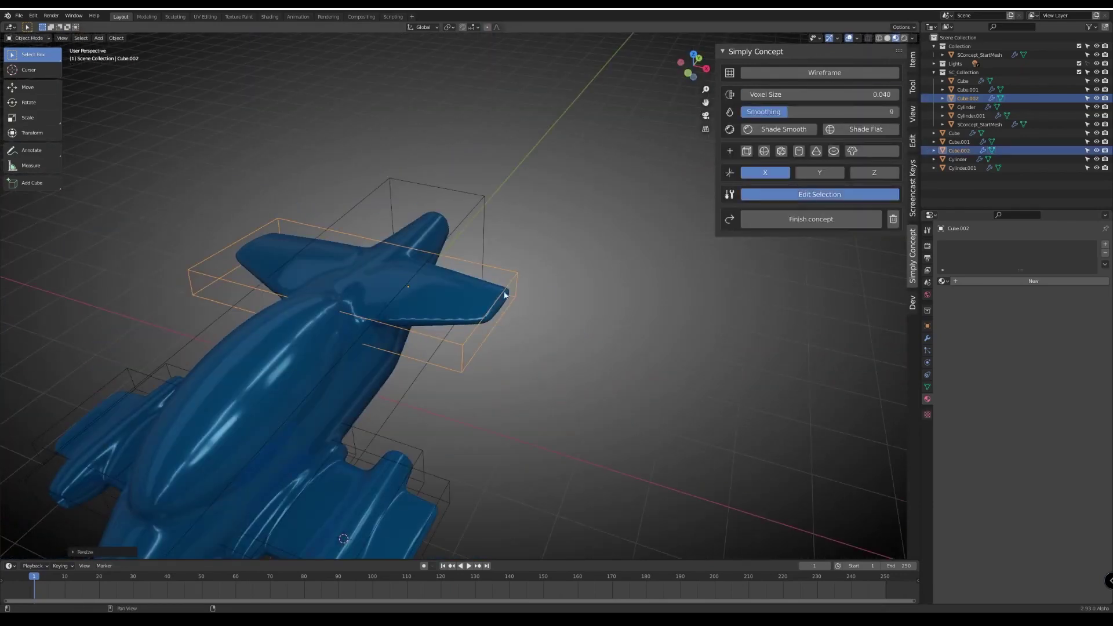
{"action": "key", "text": "Tab"}
{"action": "left_click", "coordinate": [582, 163]}
{"action": "key", "text": "KP_7"}
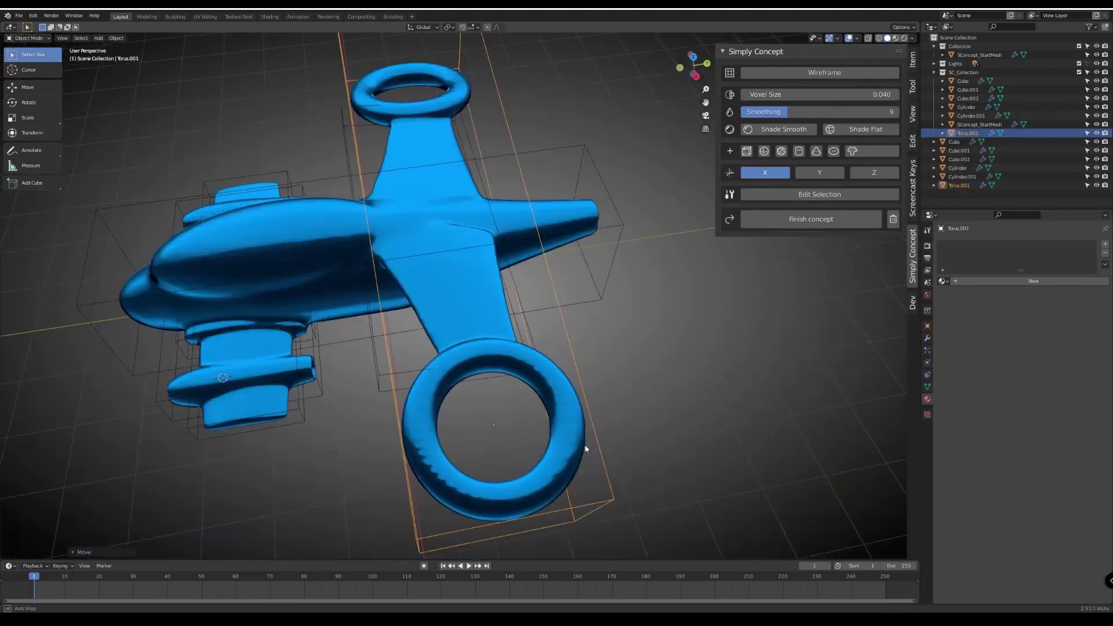
Duplicate the Torus.001 ring and scale the copy down.
{"action": "middle_click_drag", "start_coordinate": [580, 371], "coordinate": [616, 380]}
{"action": "key", "text": "shift+d"}
{"action": "key", "text": "s"}
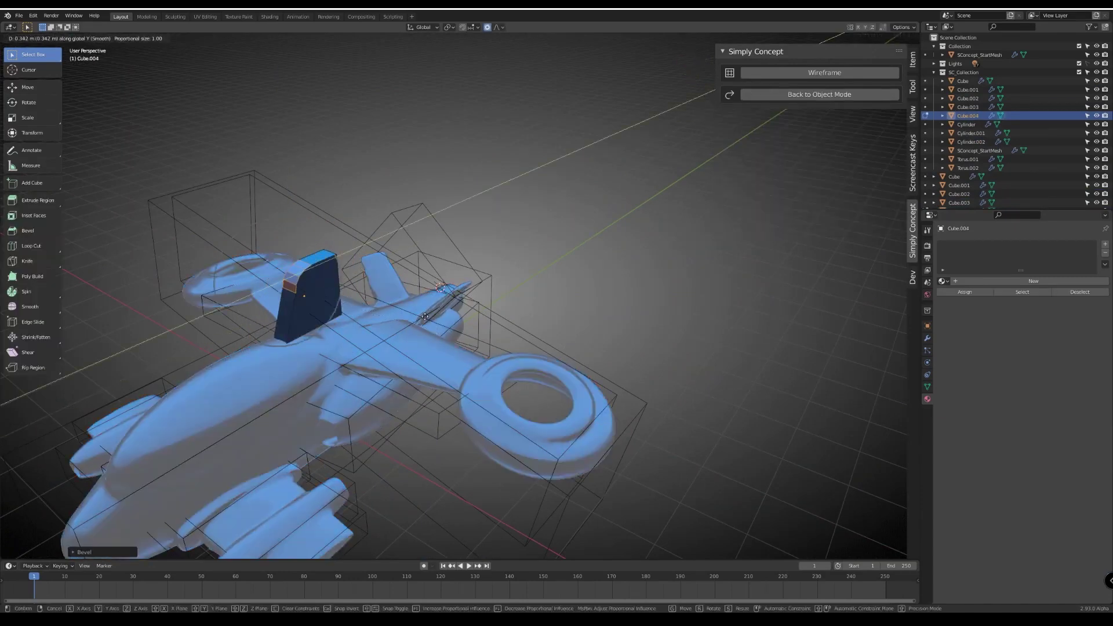
Orbit half a turn and zoom in on the blue aircraft concept from above.
{"action": "middle_click_drag", "start_coordinate": [319, 302], "coordinate": [399, 240]}
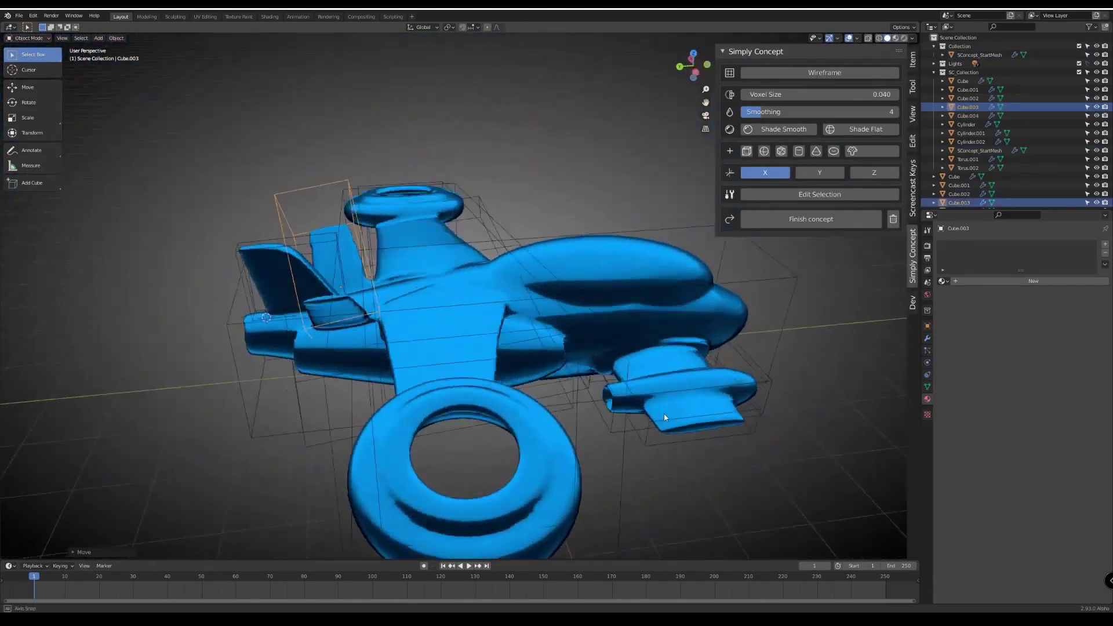
{"action": "middle_click_drag", "start_coordinate": [665, 417], "coordinate": [752, 154]}
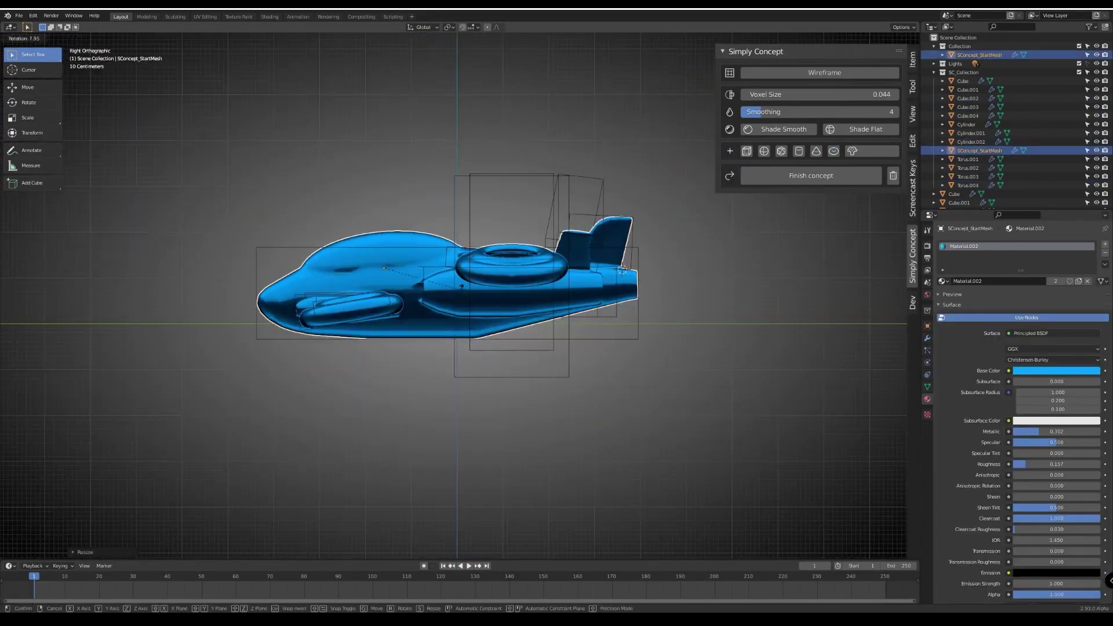
{"action": "left_click", "coordinate": [462, 286]}
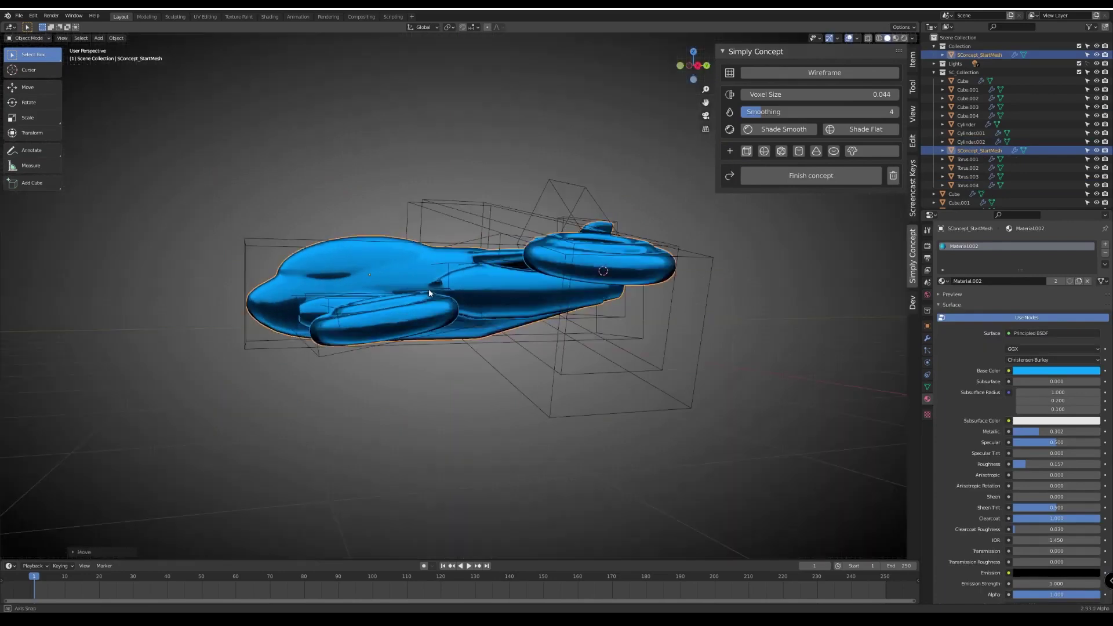
{"action": "middle_click_drag", "start_coordinate": [429, 289], "coordinate": [476, 293]}
{"action": "scroll", "coordinate": [493, 296], "scroll_direction": "up", "scroll_amount": 5}
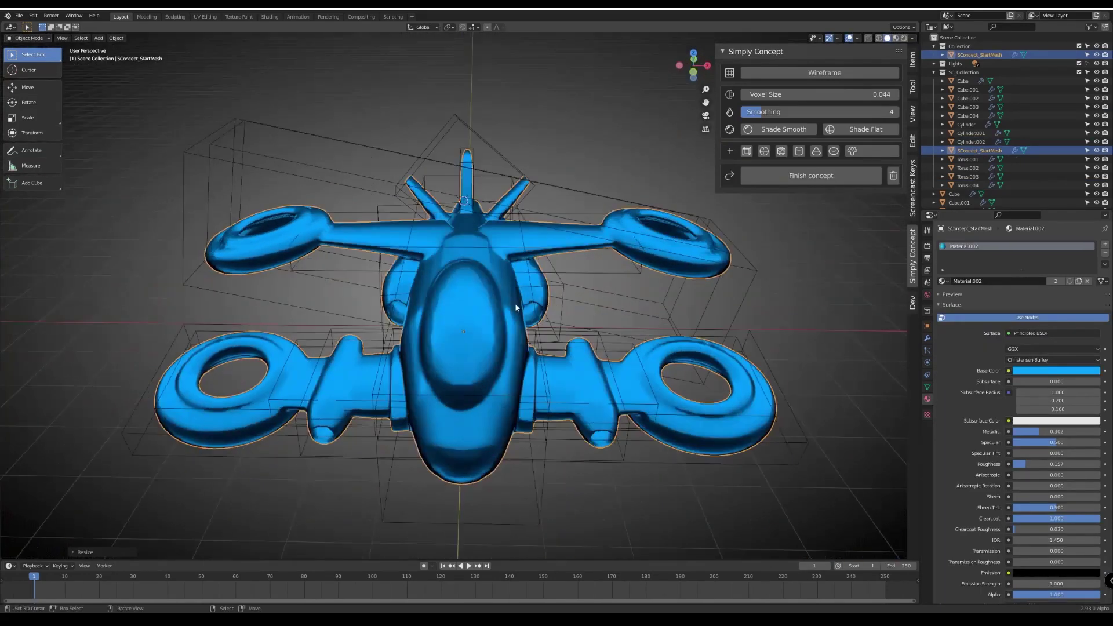